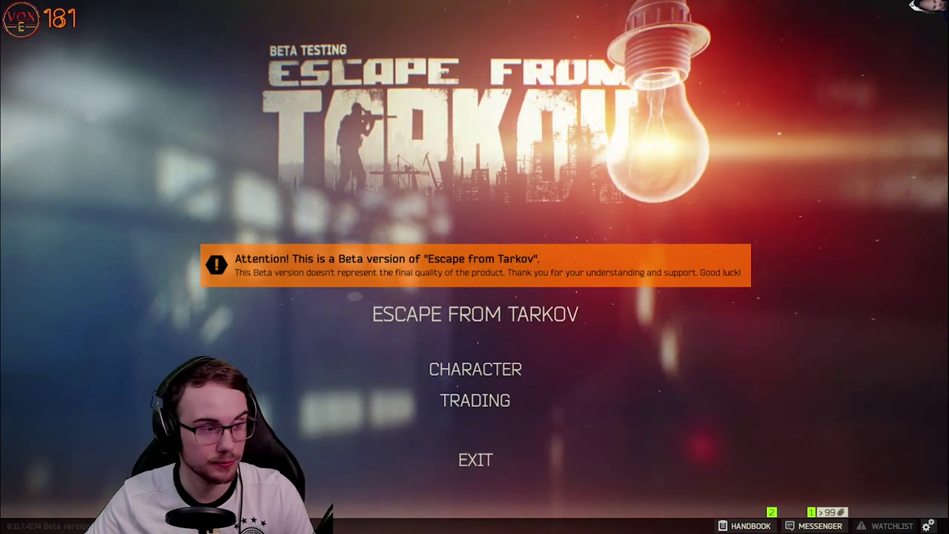
- Alt-Tab from the Escape from Tarkov main menu to the OBS Studio window
{"action": "key", "text": "alt+Tab"}
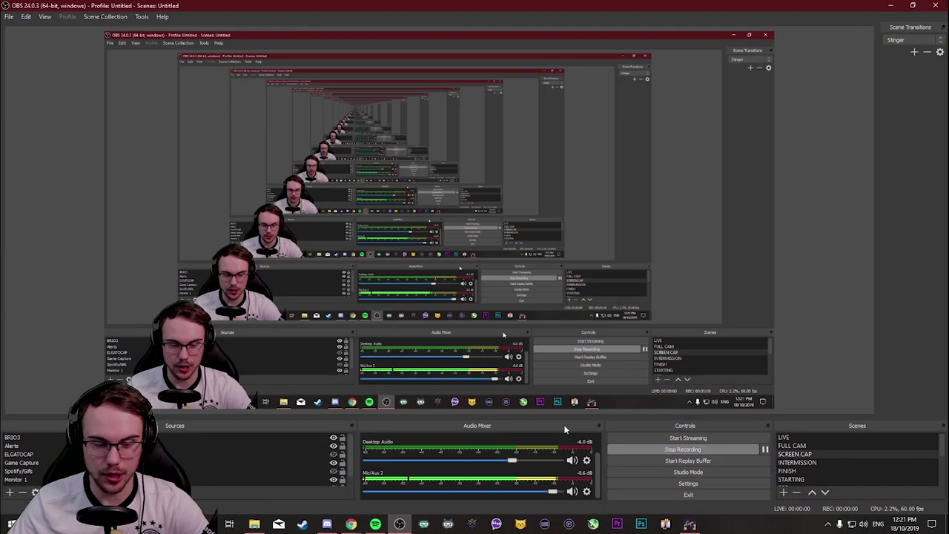
- In Chrome's reaper.fm ReaPlugs page, download the 64-bit ReaPlugs VST v2.36 installer
{"action": "left_click", "coordinate": [357, 527]}
{"action": "left_click", "coordinate": [418, 485]}
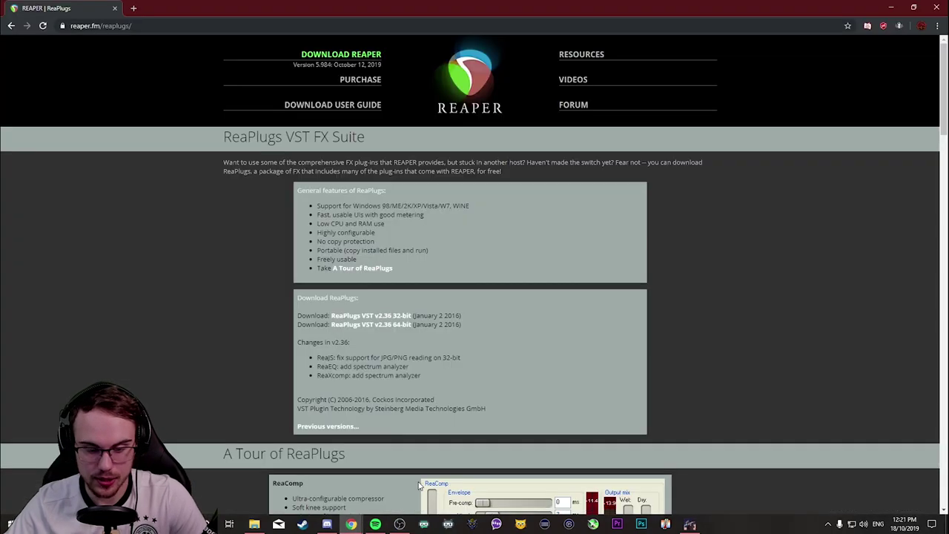
{"action": "left_click", "coordinate": [398, 325]}
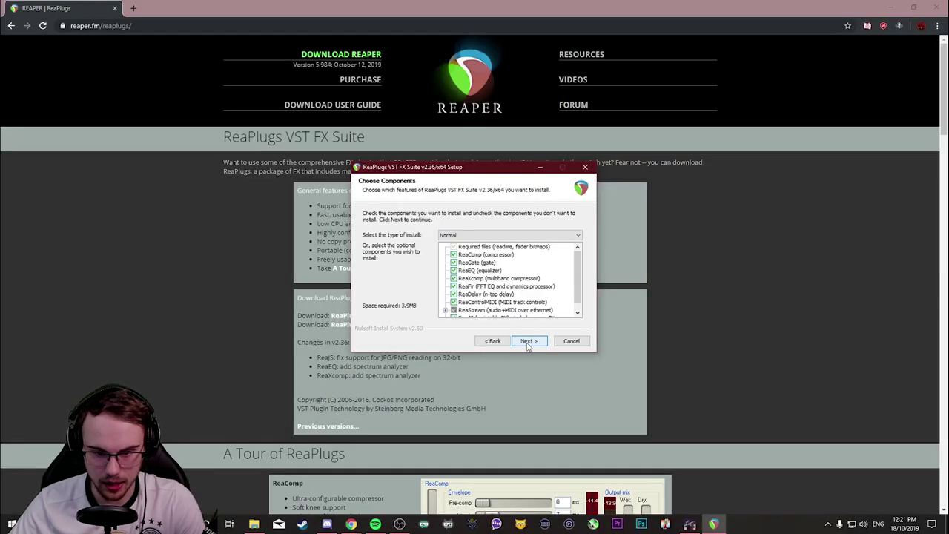
- Review the ReaPlugs components and advance to the install-location step
{"action": "left_click_drag", "start_coordinate": [576, 288], "coordinate": [577, 276]}
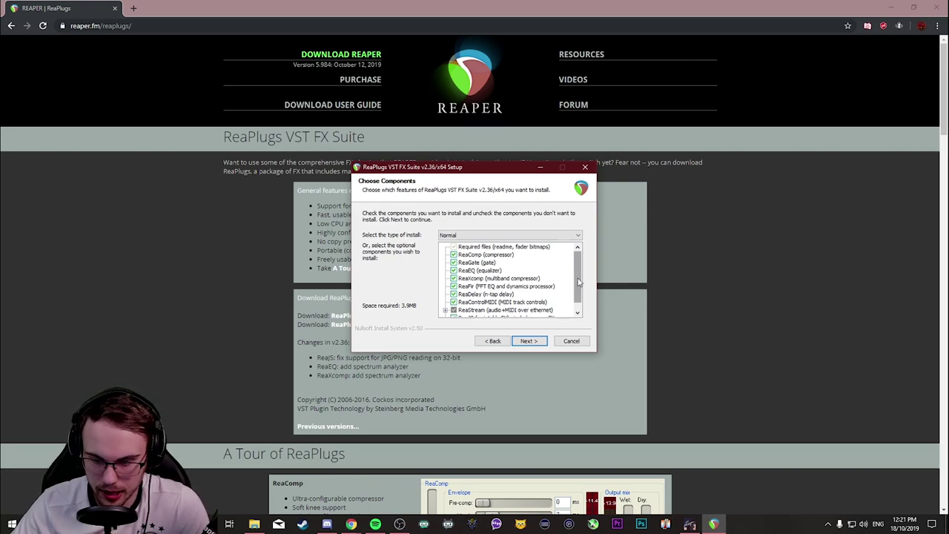
{"action": "scroll", "coordinate": [570, 289], "scroll_direction": "down", "scroll_amount": 1}
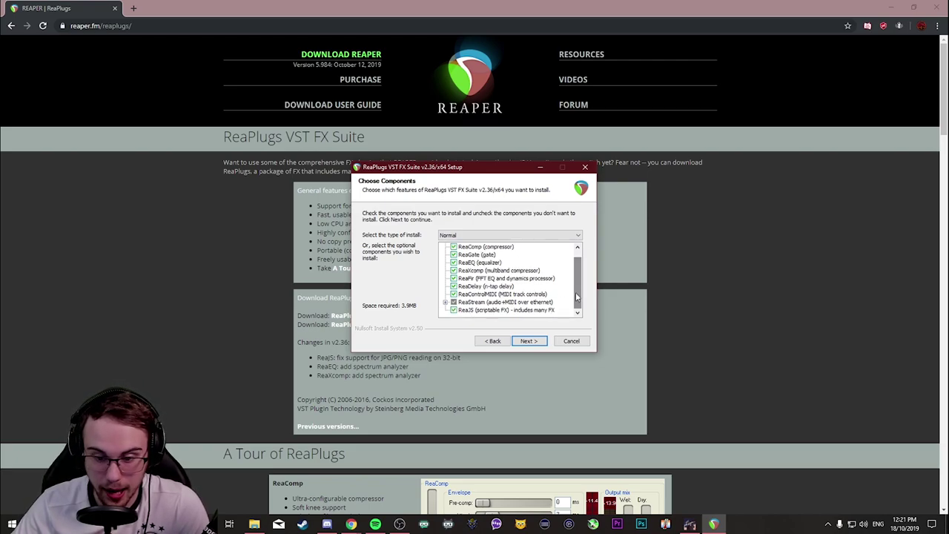
{"action": "left_click", "coordinate": [529, 342]}
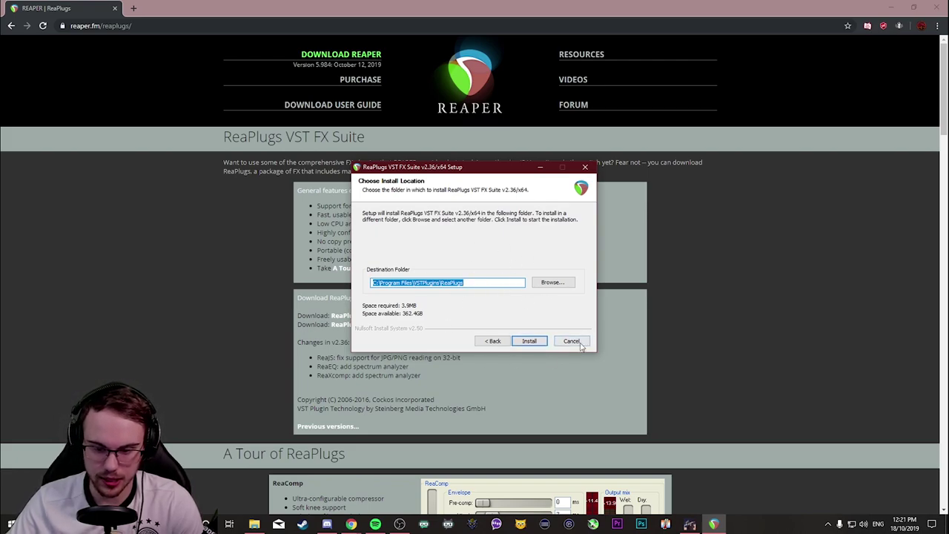
- Quit ReaPlugs Setup without installing and close Chrome to return to OBS
{"action": "left_click", "coordinate": [585, 167]}
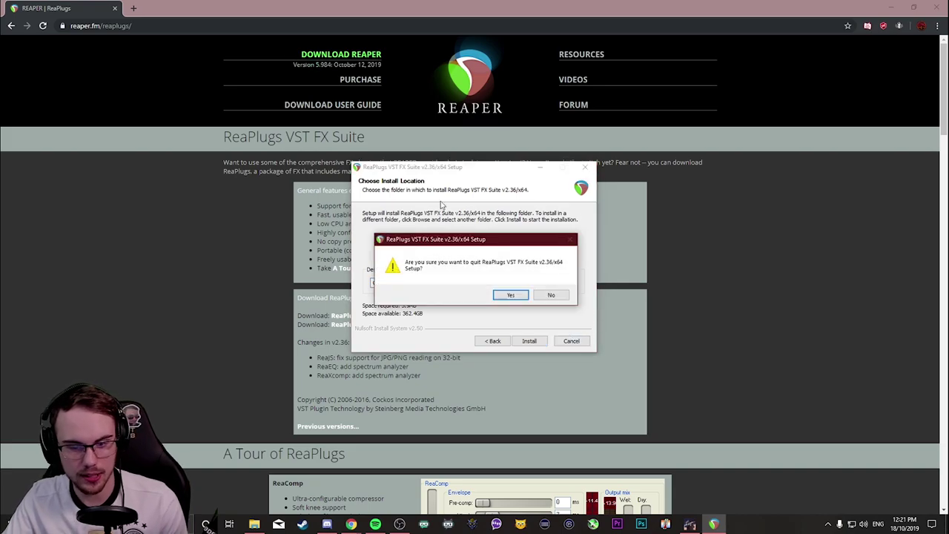
{"action": "left_click", "coordinate": [511, 295]}
{"action": "left_click", "coordinate": [115, 8]}
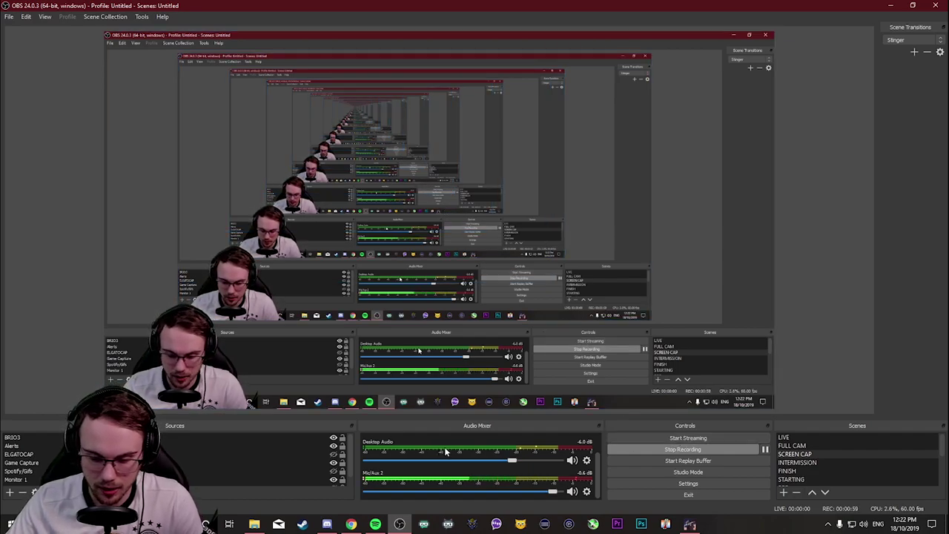
- Open the Mic/Aux 2 Filters window and move it to the right
{"action": "left_click", "coordinate": [588, 490]}
{"action": "left_click", "coordinate": [608, 464]}
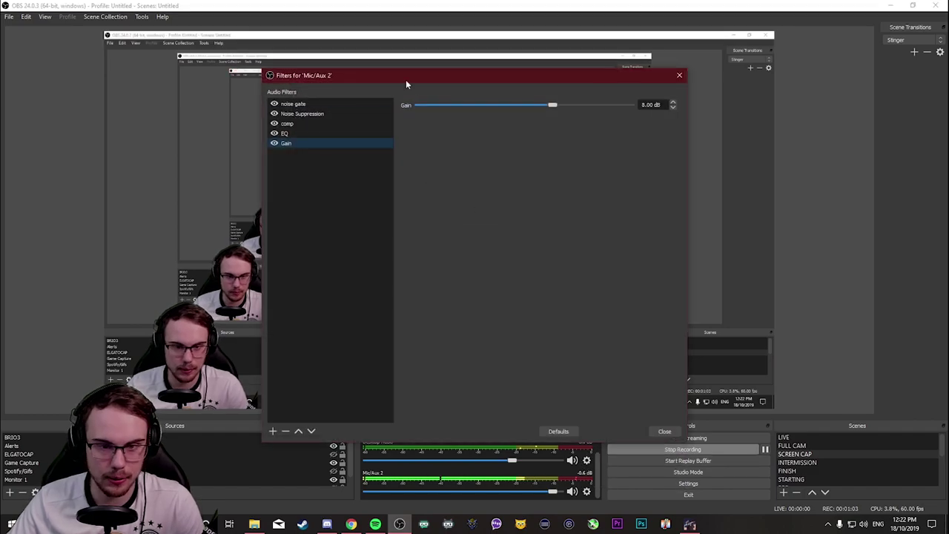
{"action": "left_click_drag", "start_coordinate": [405, 80], "coordinate": [631, 75]}
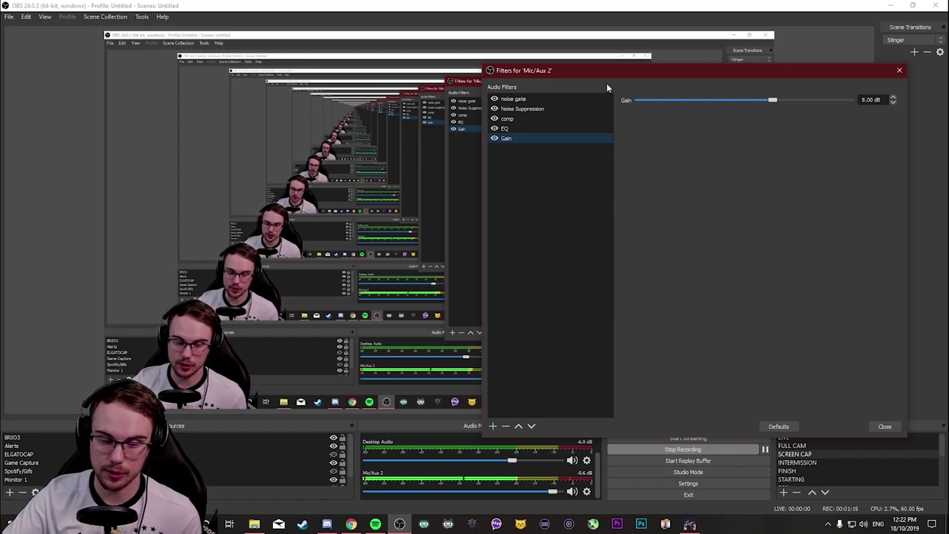
- Disable the noise gate, Noise Suppression and EQ filters, and view the comp filter
{"action": "left_click", "coordinate": [495, 99]}
{"action": "left_click", "coordinate": [495, 109]}
{"action": "left_click", "coordinate": [507, 118]}
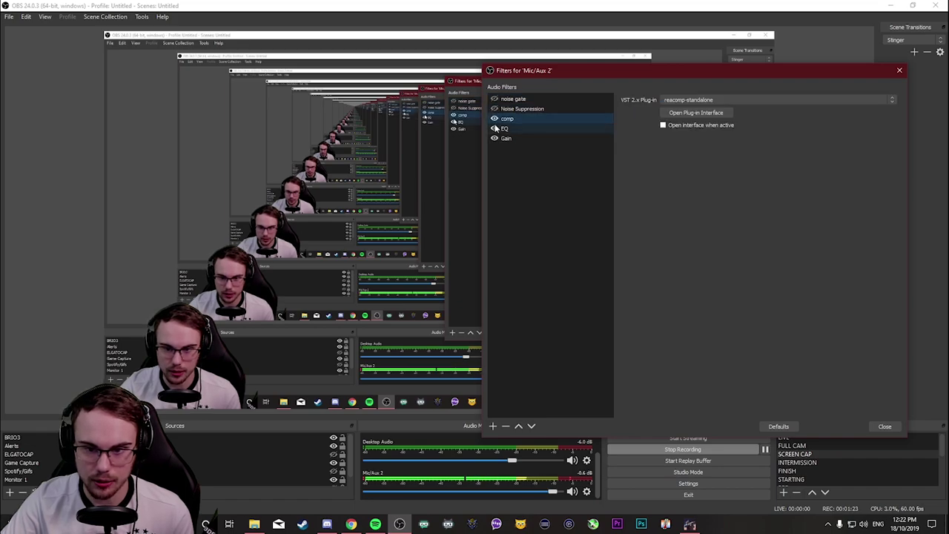
{"action": "left_click", "coordinate": [495, 128]}
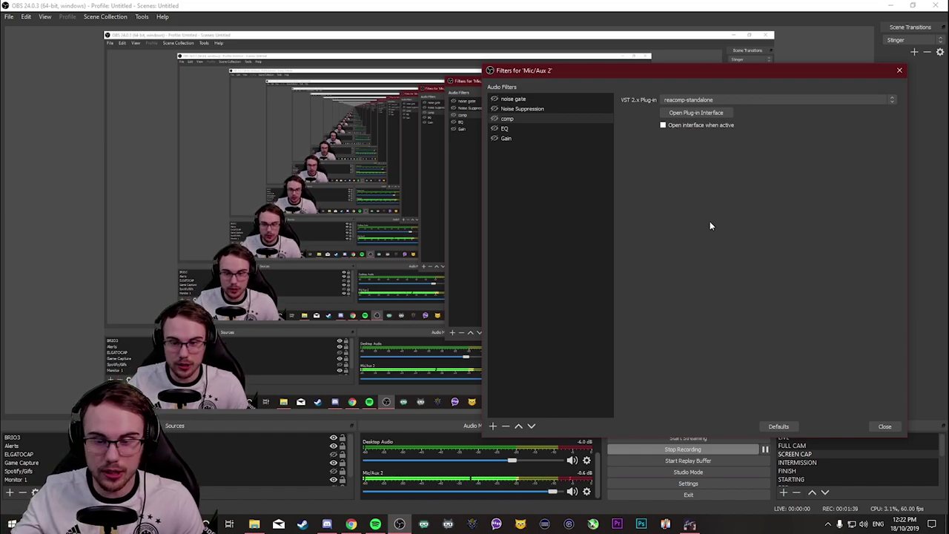
- Add a VST 2.x filter named 'noisegate 1' using the reagate-standalone plug-in
{"action": "left_click", "coordinate": [531, 102]}
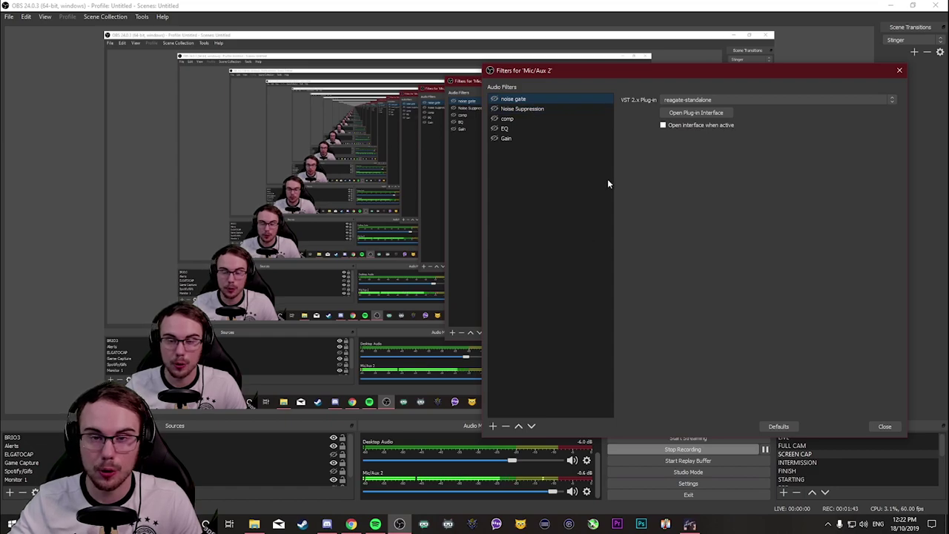
{"action": "left_click", "coordinate": [492, 425]}
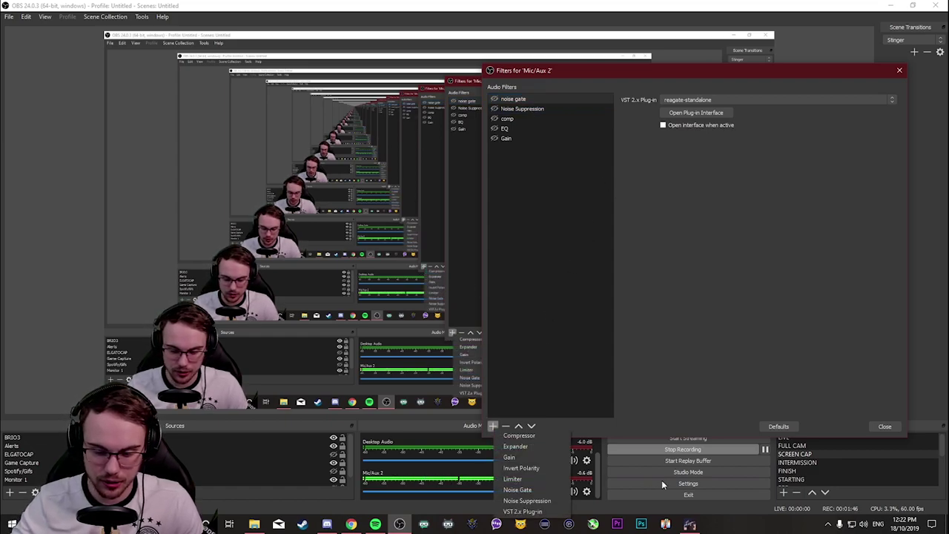
{"action": "left_click", "coordinate": [544, 511]}
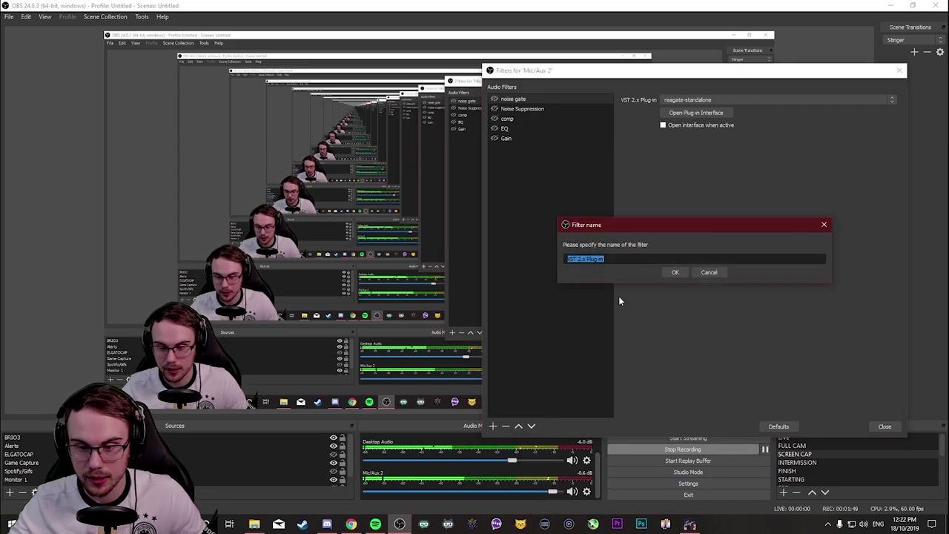
{"action": "type", "text": "noi"}
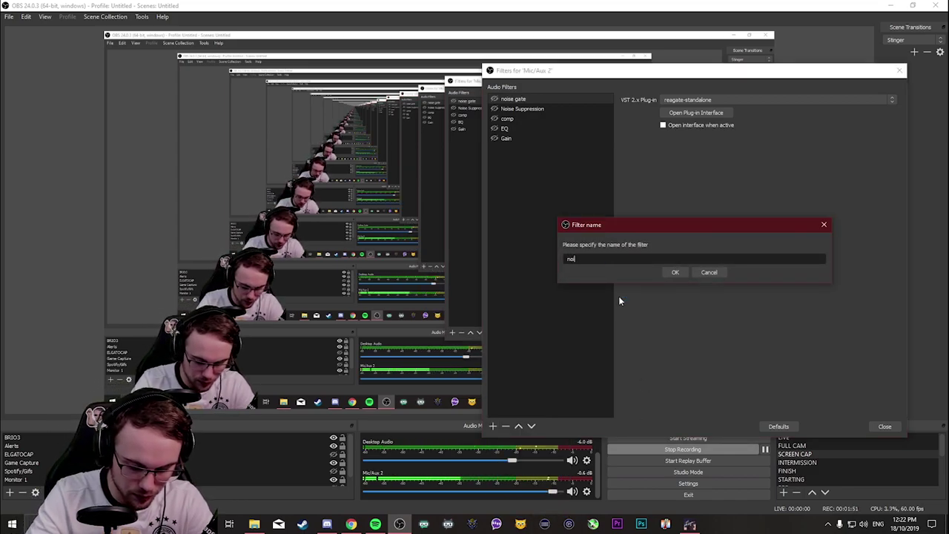
{"action": "type", "text": "segate"}
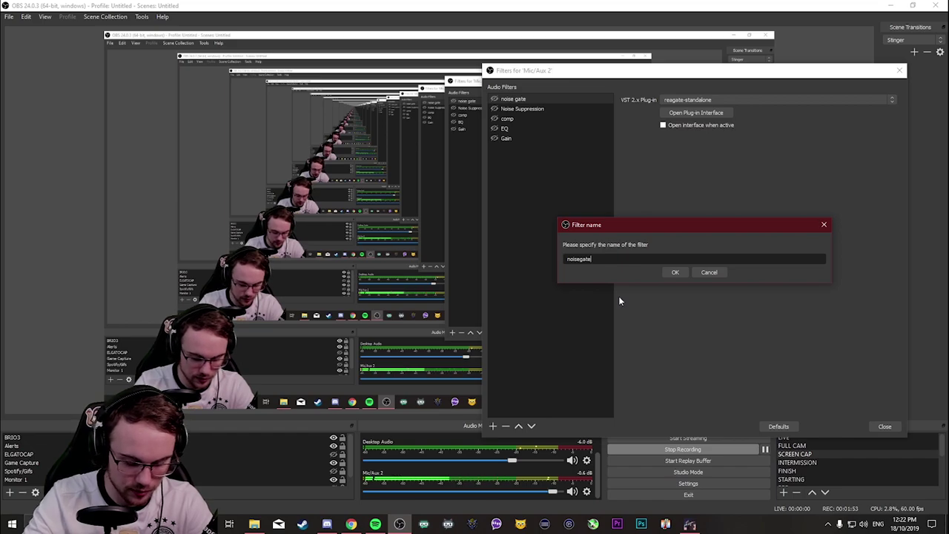
{"action": "type", "text": " 1"}
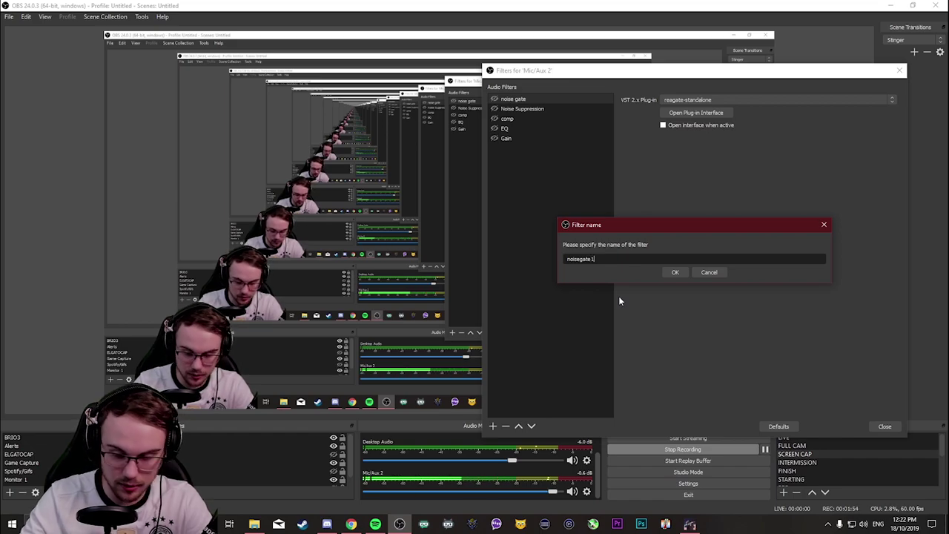
{"action": "left_click", "coordinate": [673, 273]}
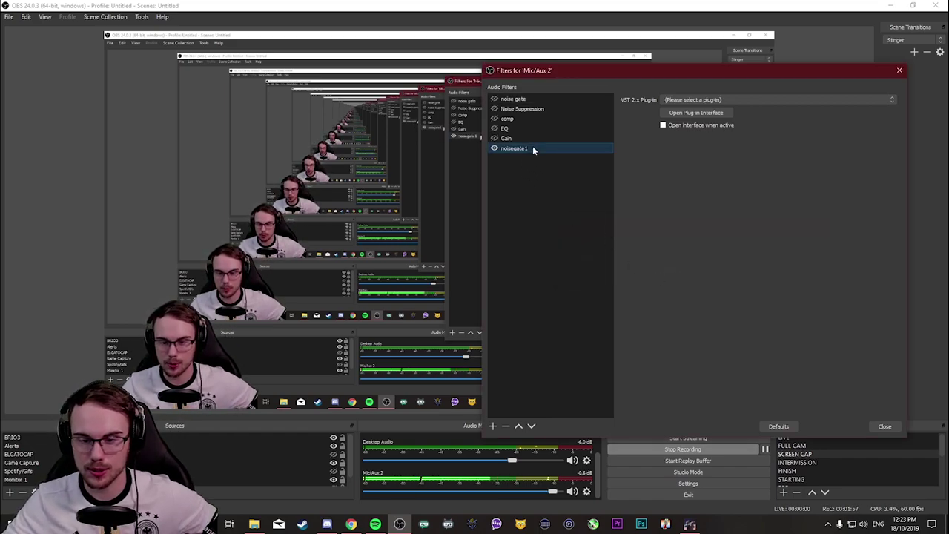
{"action": "left_click", "coordinate": [701, 100]}
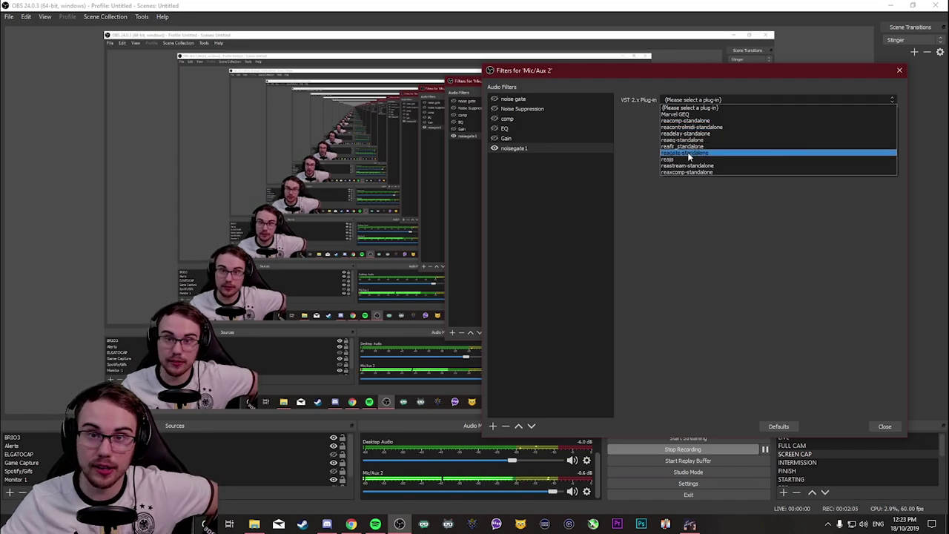
{"action": "left_click", "coordinate": [687, 152]}
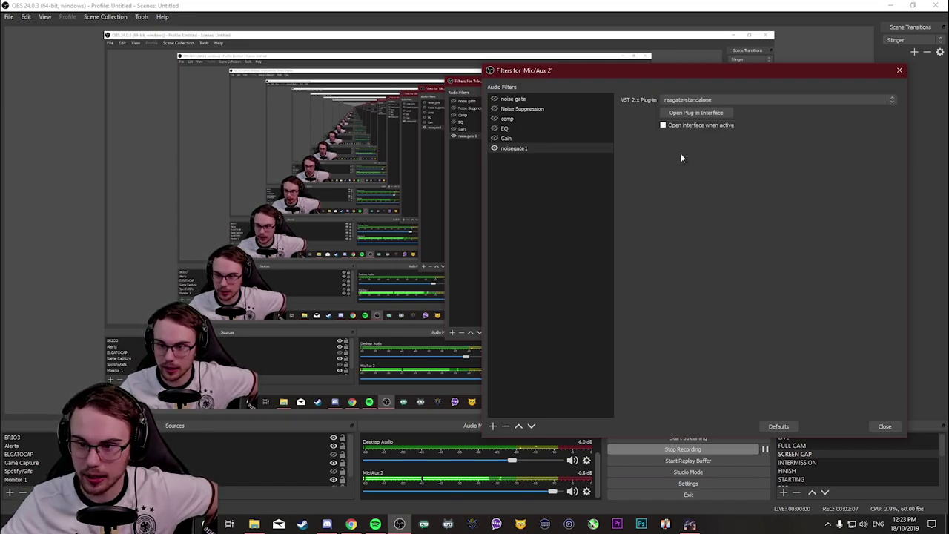
- Open the ReaGate interface, move it aside, and raise the threshold to about -34 dB
{"action": "left_click", "coordinate": [693, 113]}
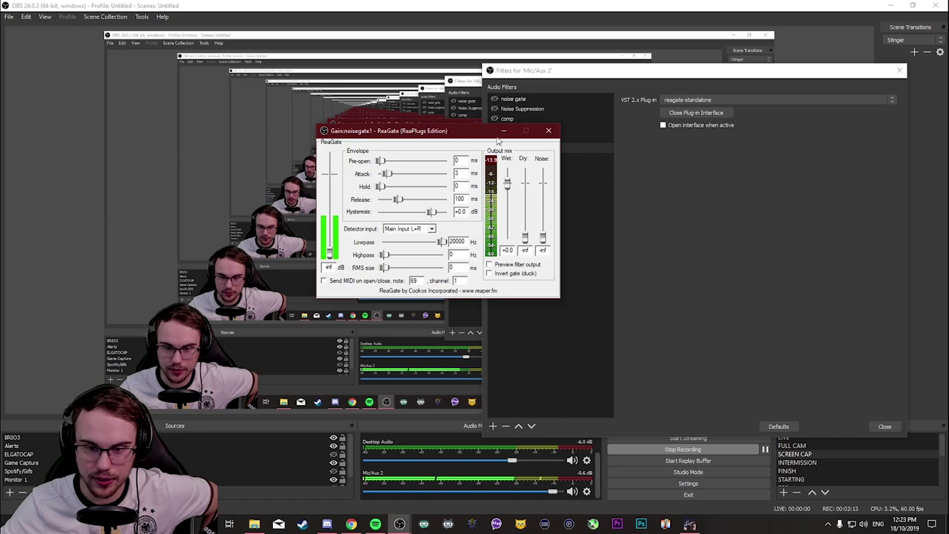
{"action": "left_click_drag", "start_coordinate": [453, 136], "coordinate": [345, 184]}
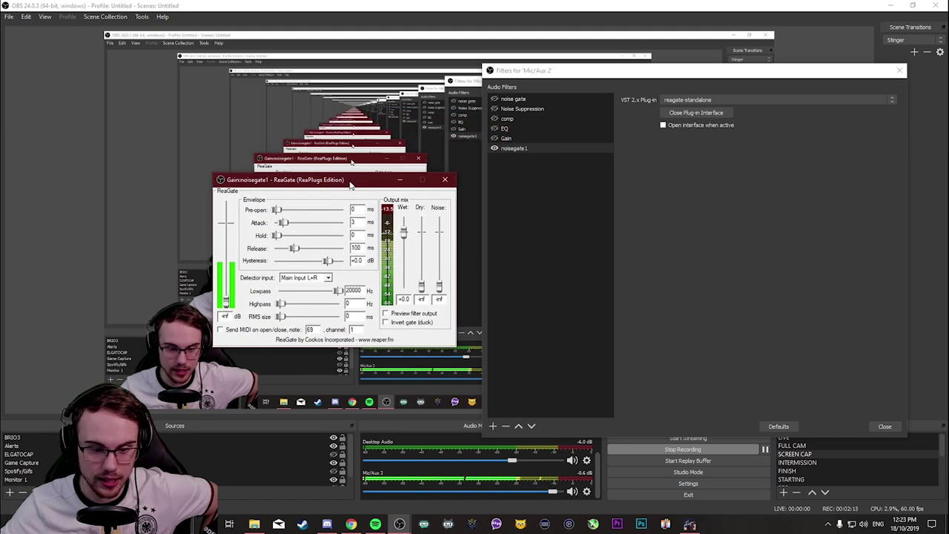
{"action": "left_click_drag", "start_coordinate": [352, 186], "coordinate": [376, 183]}
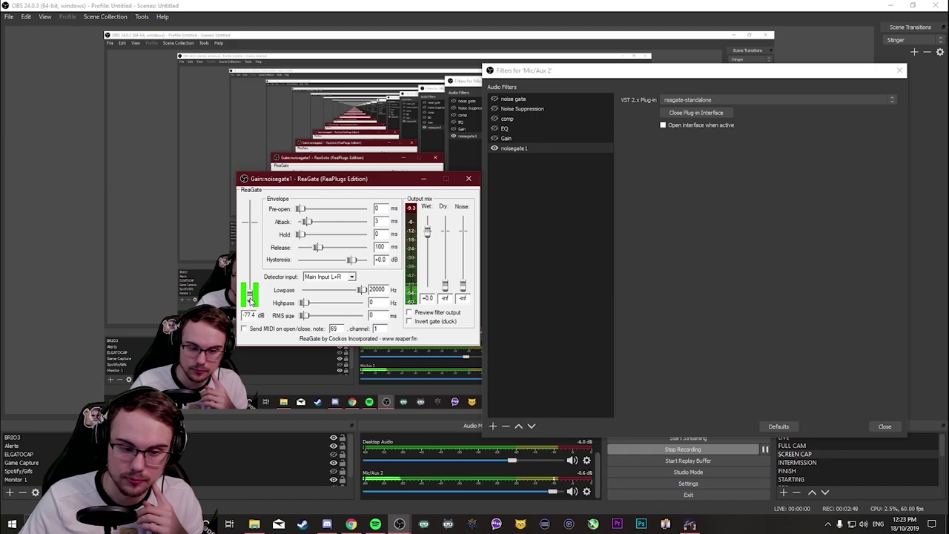
{"action": "left_click_drag", "start_coordinate": [251, 299], "coordinate": [250, 286]}
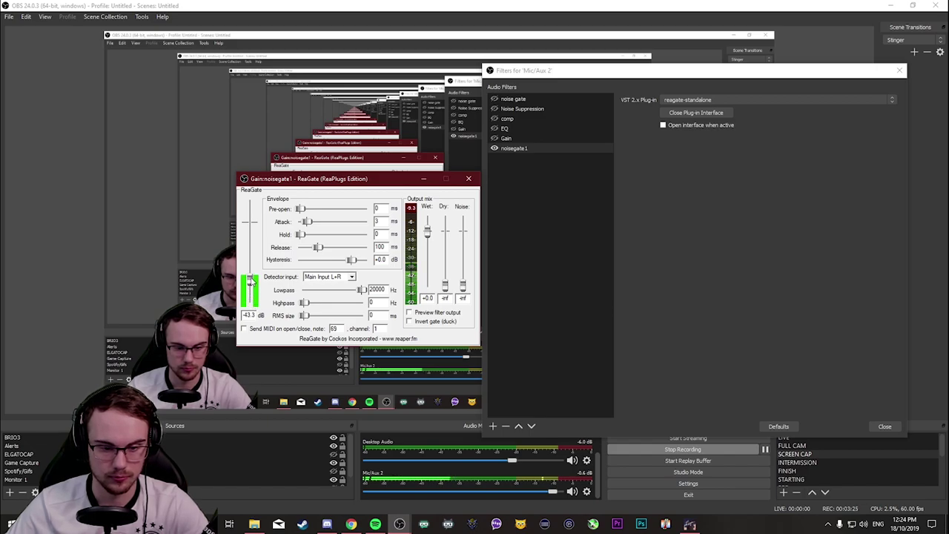
{"action": "left_click_drag", "start_coordinate": [250, 297], "coordinate": [253, 278]}
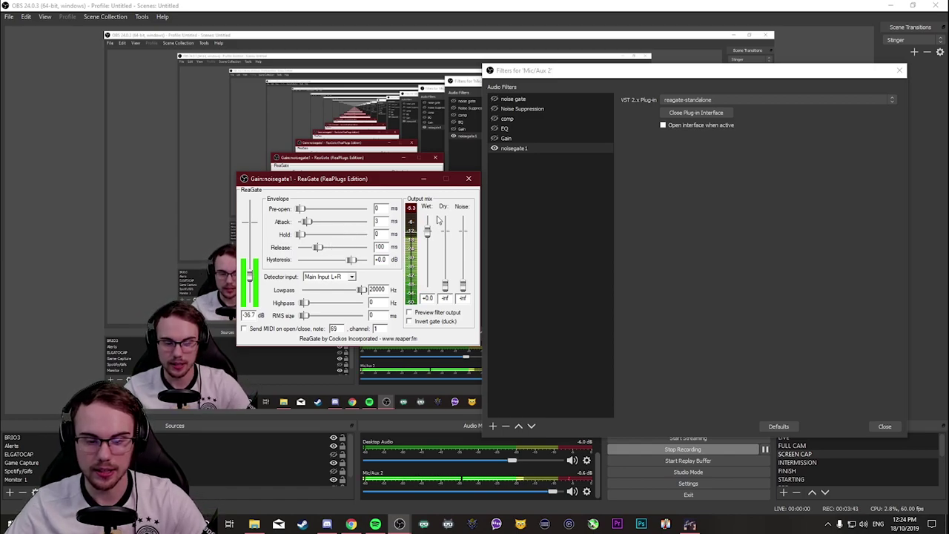
{"action": "left_click", "coordinate": [468, 179]}
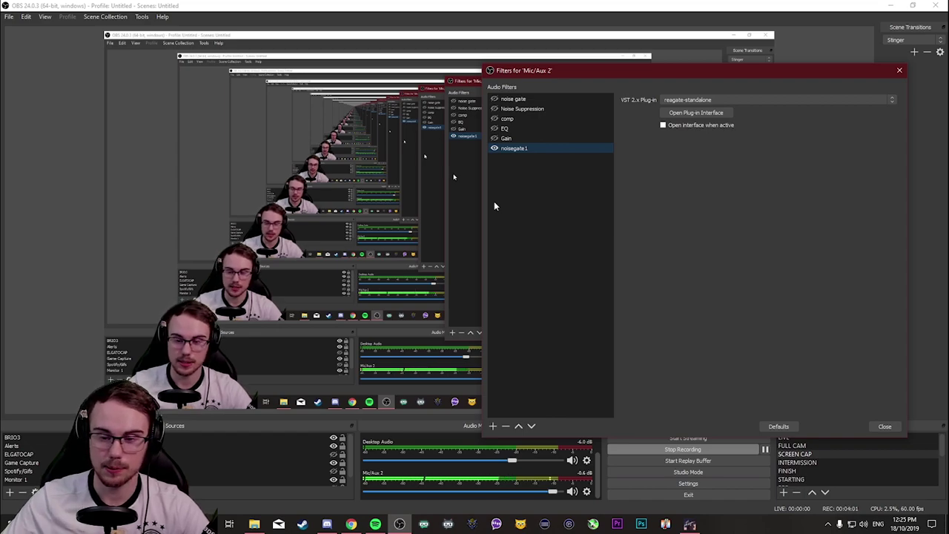
- Add a Noise Suppression filter named 'Noise Suppression2' to Mic/Aux 2
{"action": "left_click", "coordinate": [492, 425]}
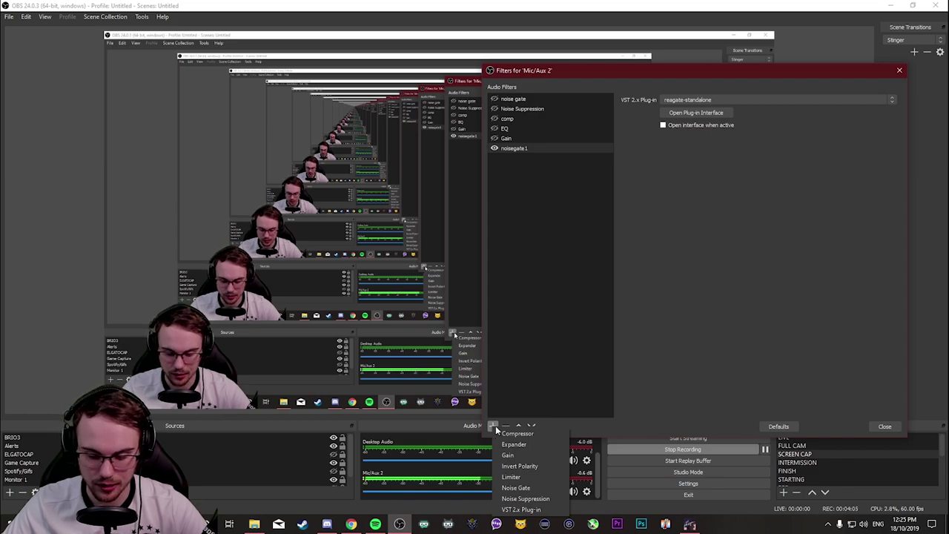
{"action": "left_click", "coordinate": [519, 498]}
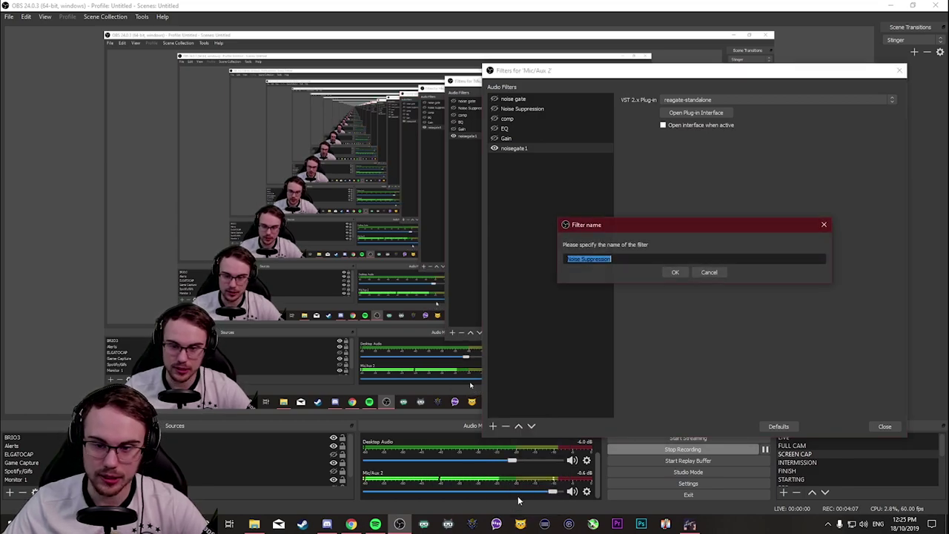
{"action": "key", "text": "End"}
{"action": "type", "text": "2"}
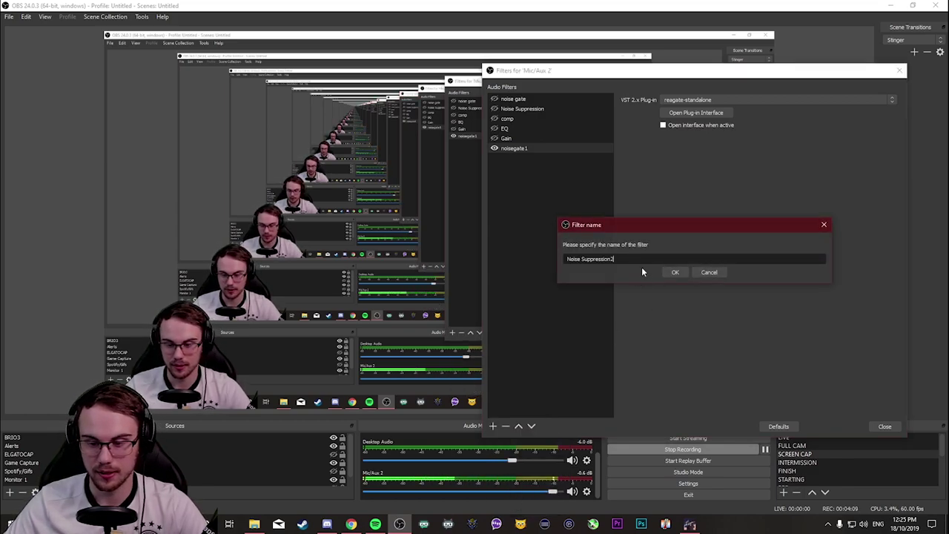
{"action": "left_click", "coordinate": [674, 272]}
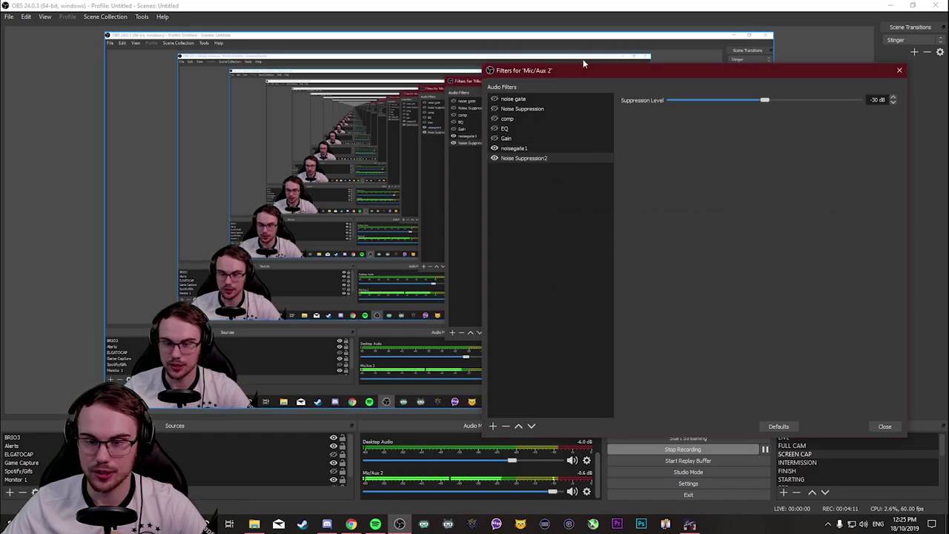
- Adjust the Noise Suppression2 suppression level slider, leaving it at -30 dB
{"action": "left_click_drag", "start_coordinate": [584, 61], "coordinate": [523, 66]}
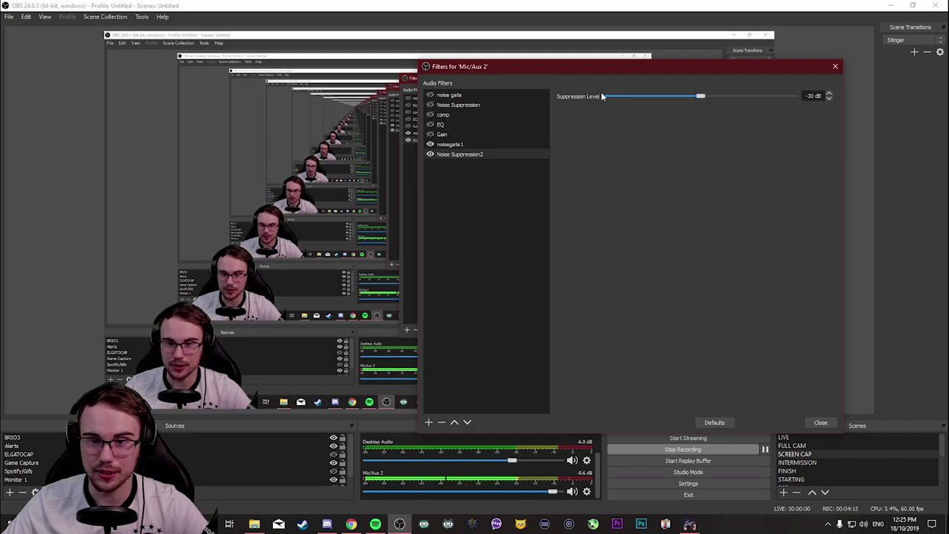
{"action": "left_click", "coordinate": [479, 104]}
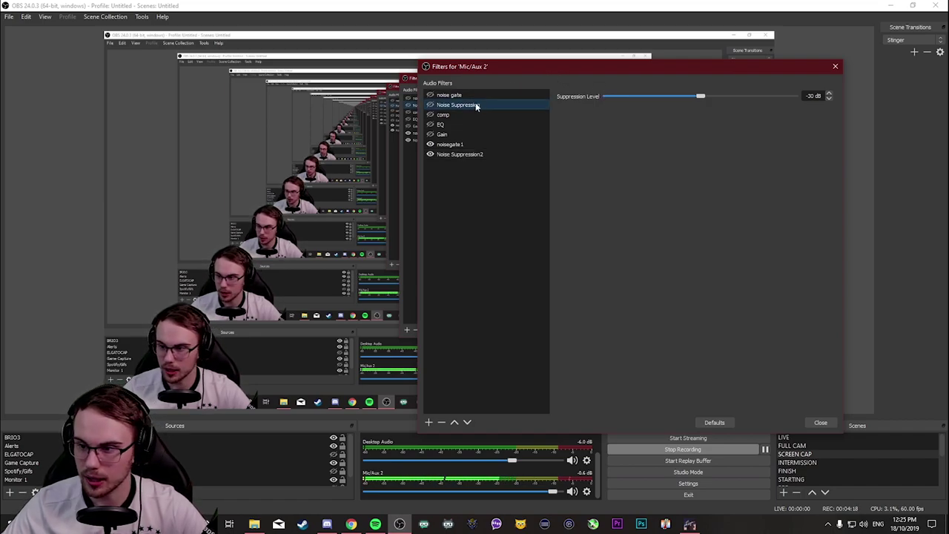
{"action": "left_click", "coordinate": [459, 154]}
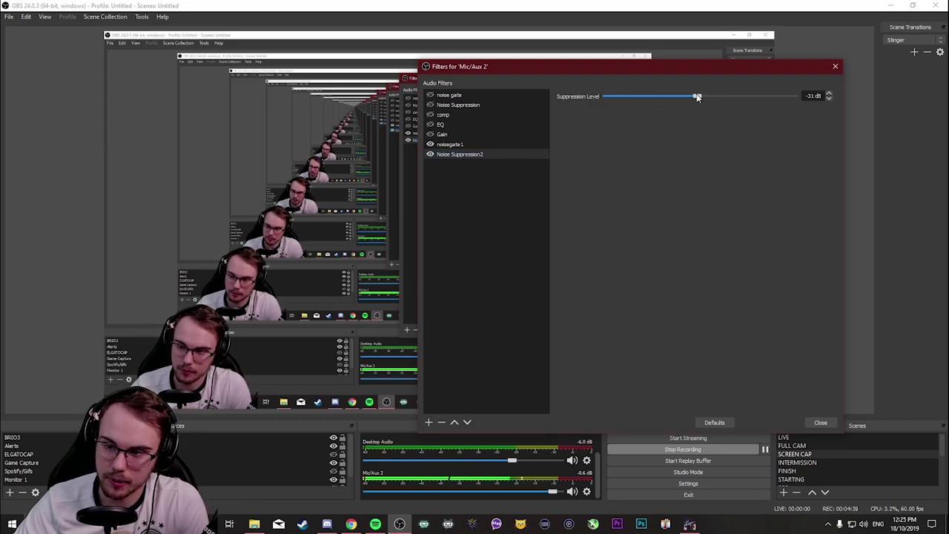
{"action": "left_click_drag", "start_coordinate": [696, 96], "coordinate": [669, 97]}
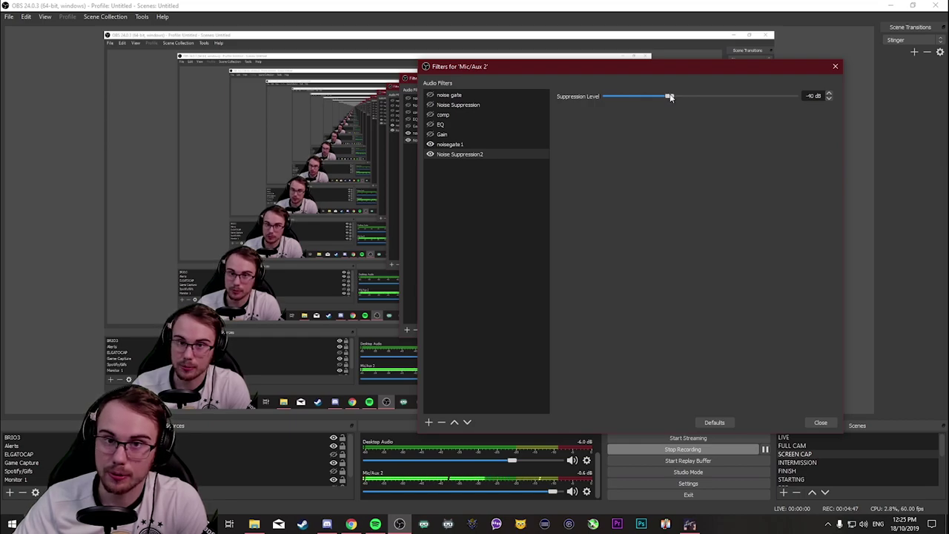
{"action": "left_click_drag", "start_coordinate": [670, 98], "coordinate": [700, 96]}
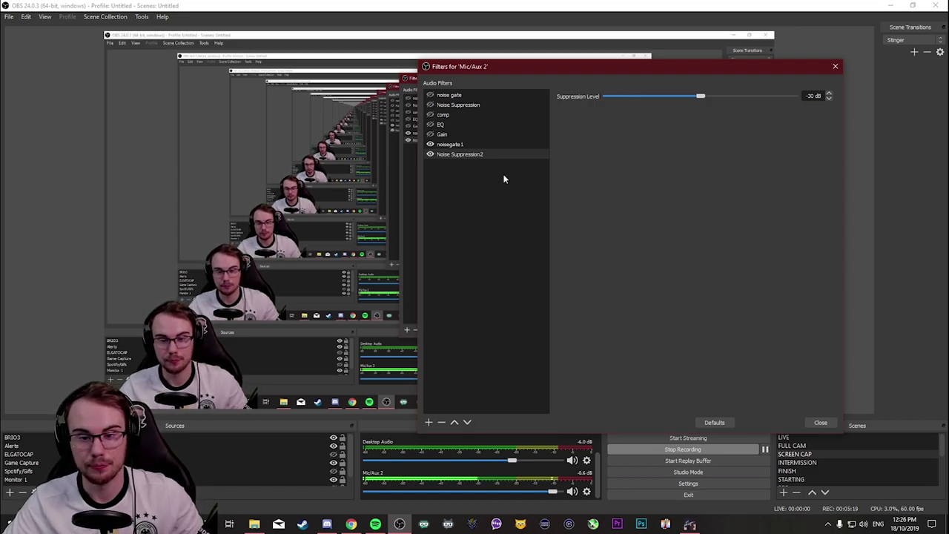
- Add a VST 2.x filter named 'compress2' with reacomp-standalone and open its ReaComp window
{"action": "left_click", "coordinate": [444, 167]}
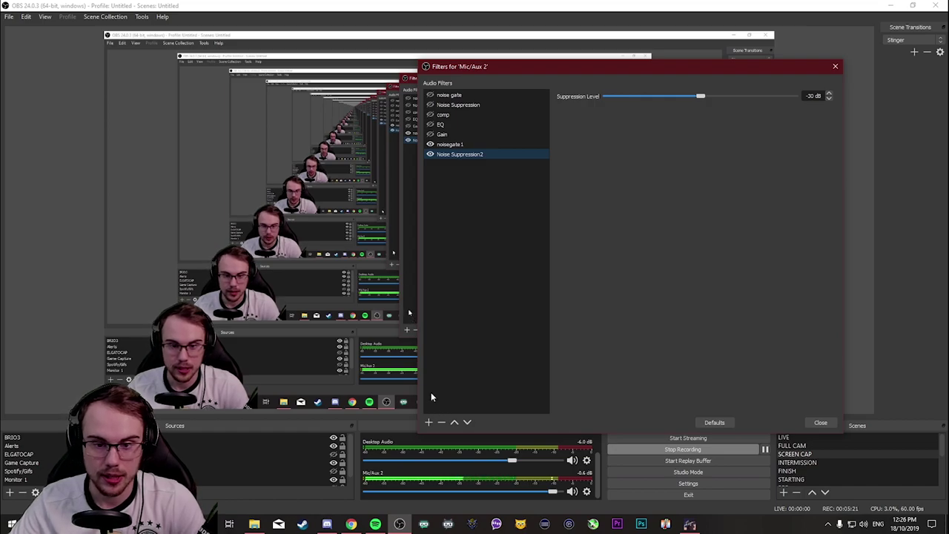
{"action": "left_click", "coordinate": [428, 421]}
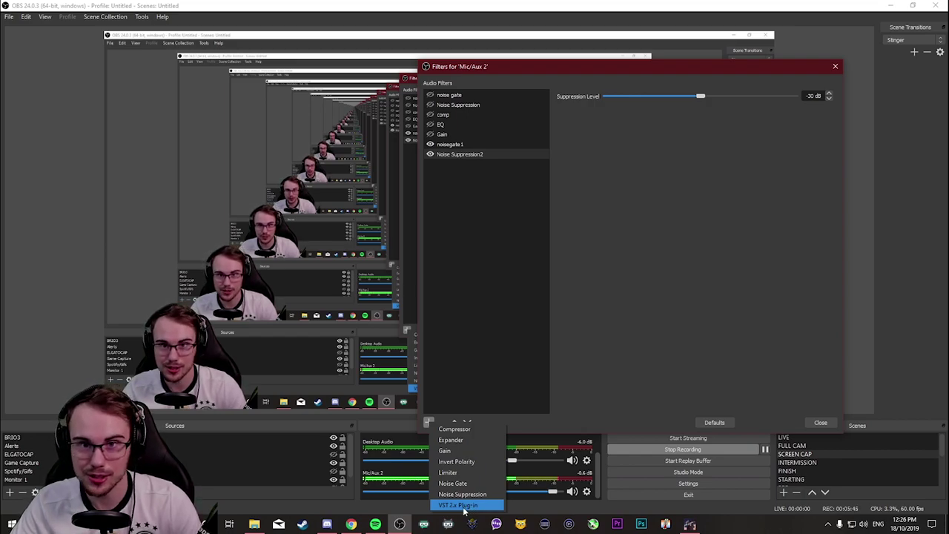
{"action": "left_click", "coordinate": [460, 505]}
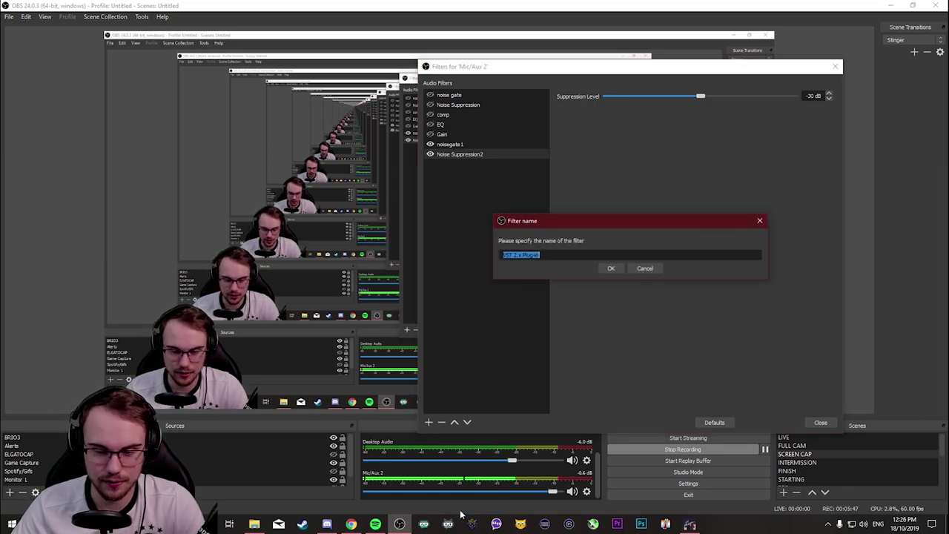
{"action": "key", "text": "BackSpace"}
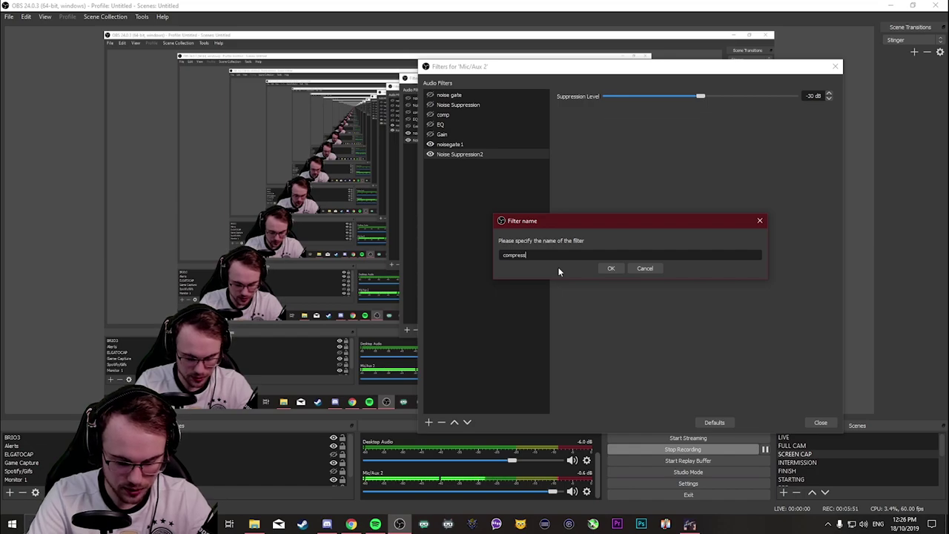
{"action": "key", "text": "Return"}
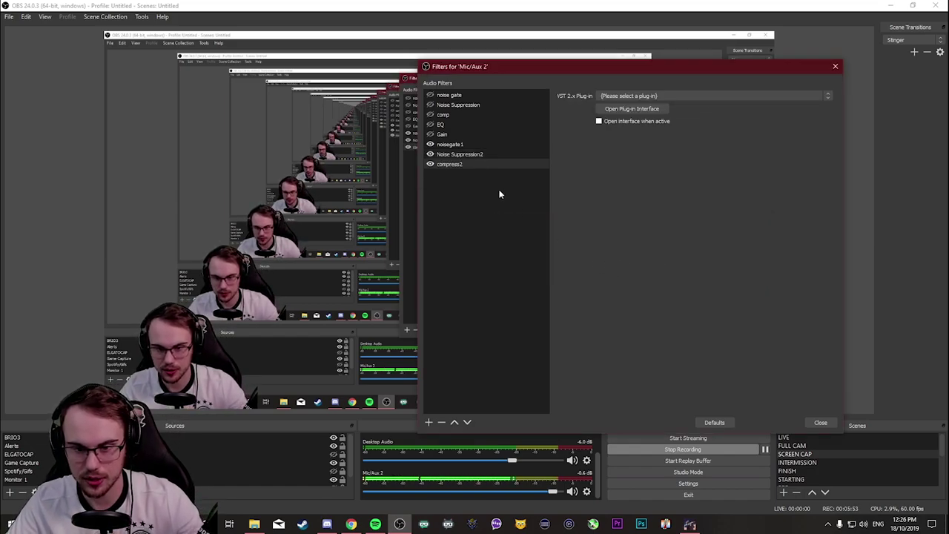
{"action": "left_click", "coordinate": [647, 96]}
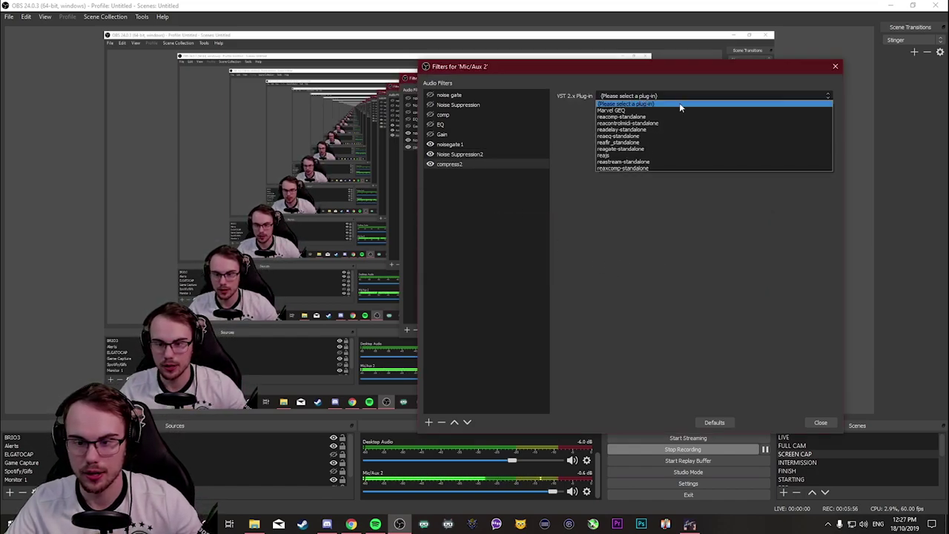
{"action": "left_click", "coordinate": [619, 117]}
{"action": "left_click", "coordinate": [626, 109]}
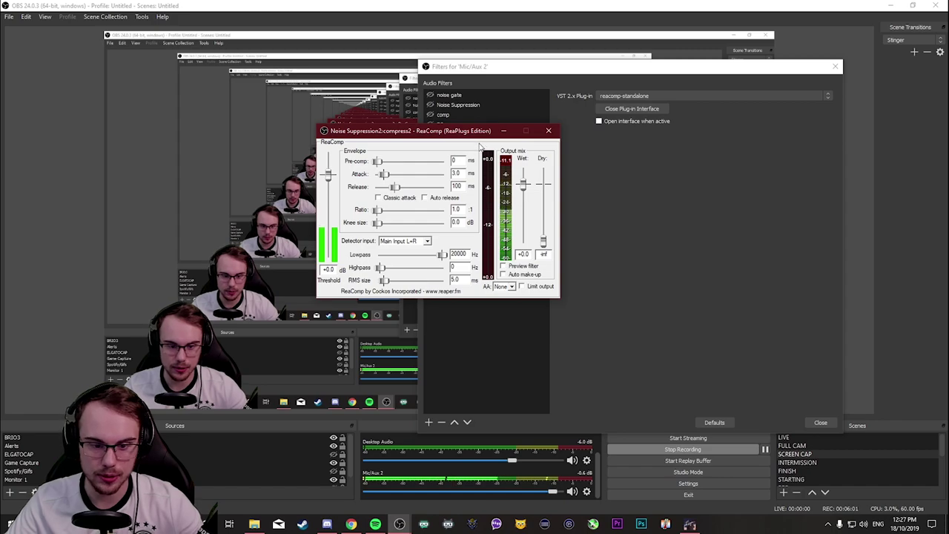
- Move the ReaComp window aside, set threshold to -25.2 dB and attack to 0.0 ms
{"action": "left_click_drag", "start_coordinate": [474, 132], "coordinate": [713, 175]}
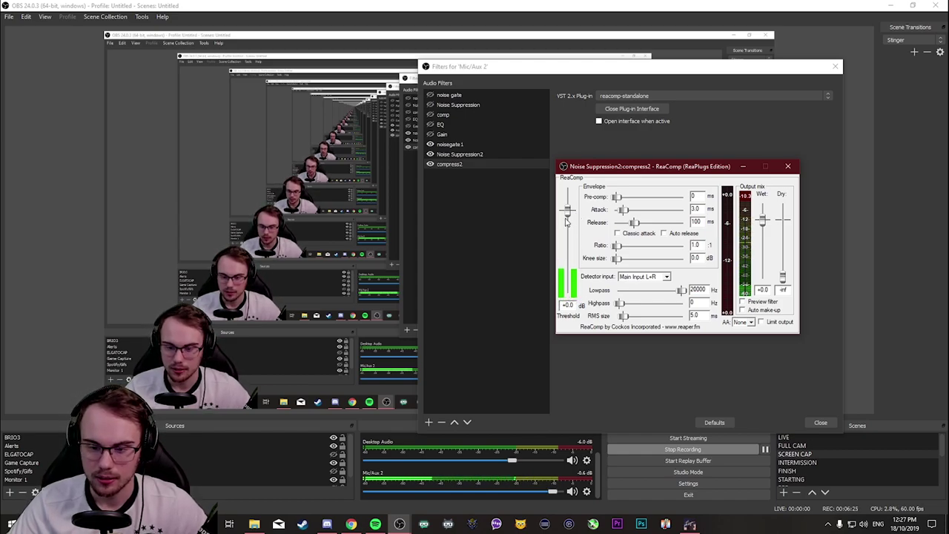
{"action": "left_click_drag", "start_coordinate": [568, 215], "coordinate": [570, 253]}
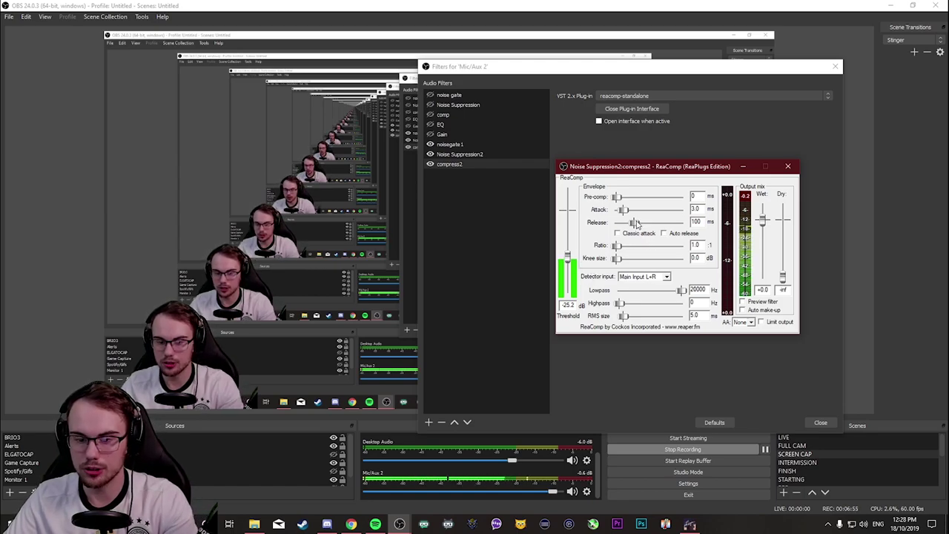
{"action": "left_click_drag", "start_coordinate": [625, 211], "coordinate": [613, 215]}
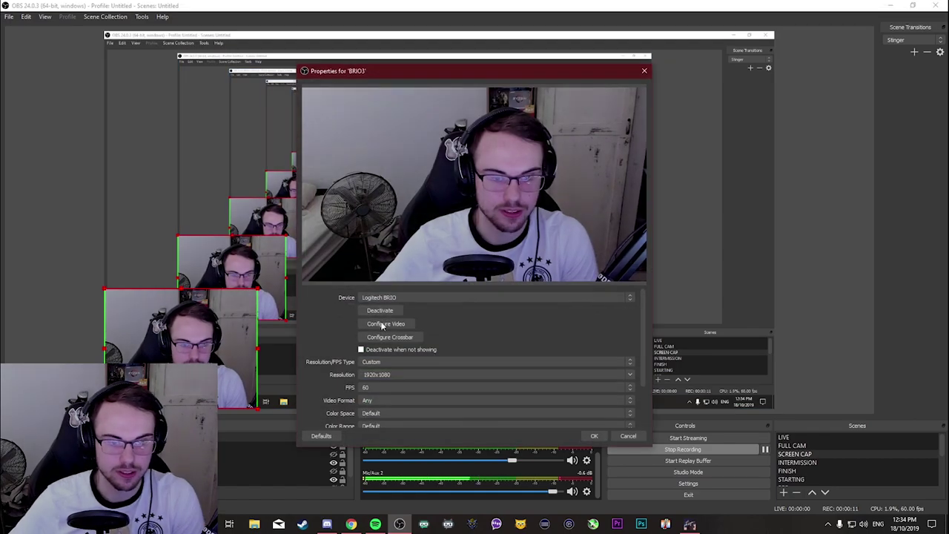
- Open the BRIO webcam's image adjustment dialog and arrange it beside the BRIO3 properties
{"action": "left_click_drag", "start_coordinate": [491, 70], "coordinate": [595, 69]}
{"action": "scroll", "coordinate": [744, 334], "scroll_direction": "down", "scroll_amount": 1}
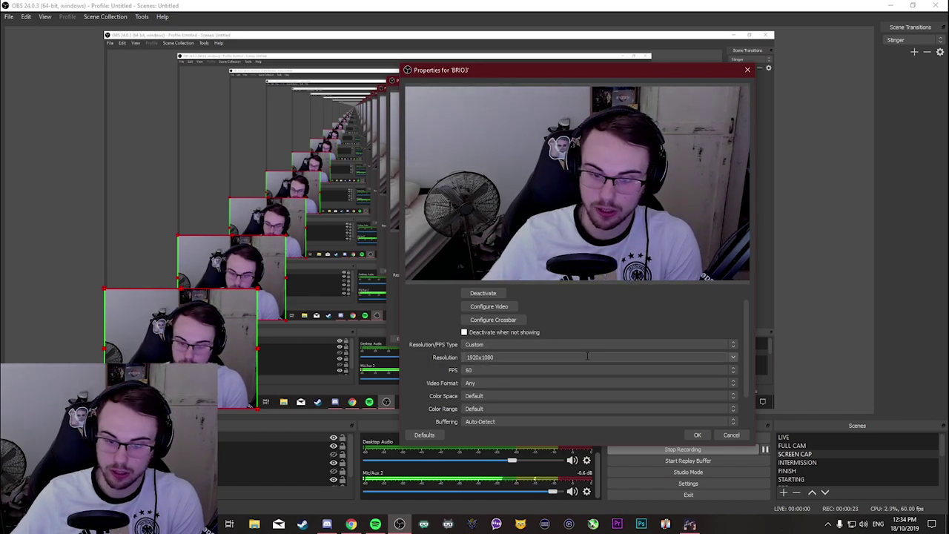
{"action": "scroll", "coordinate": [747, 342], "scroll_direction": "up", "scroll_amount": 2}
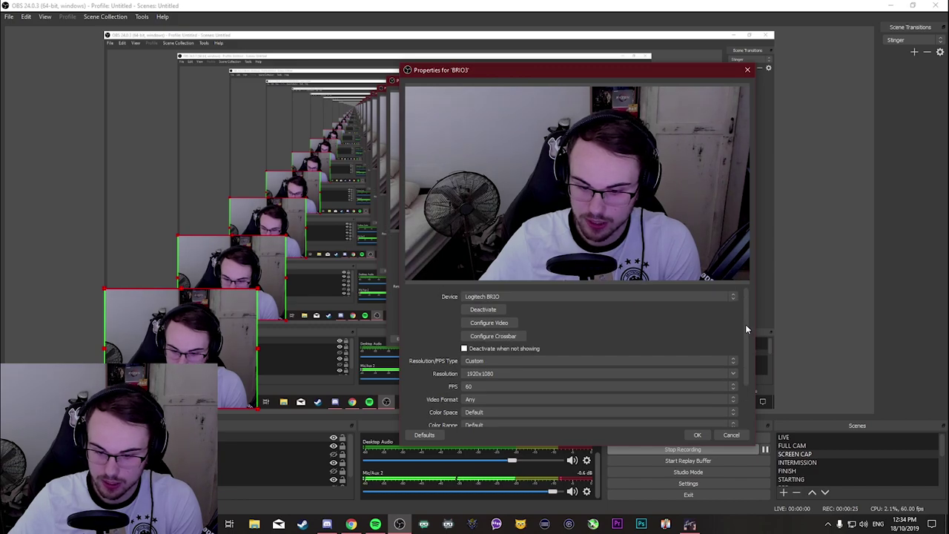
{"action": "left_click", "coordinate": [489, 322]}
{"action": "left_click_drag", "start_coordinate": [178, 41], "coordinate": [841, 252]}
{"action": "left_click_drag", "start_coordinate": [659, 72], "coordinate": [461, 57]}
- Place the adjustment dialog beside the preview and show its Camera Control settings
{"action": "mouse_move", "coordinate": [399, 523]}
{"action": "left_click", "coordinate": [459, 481]}
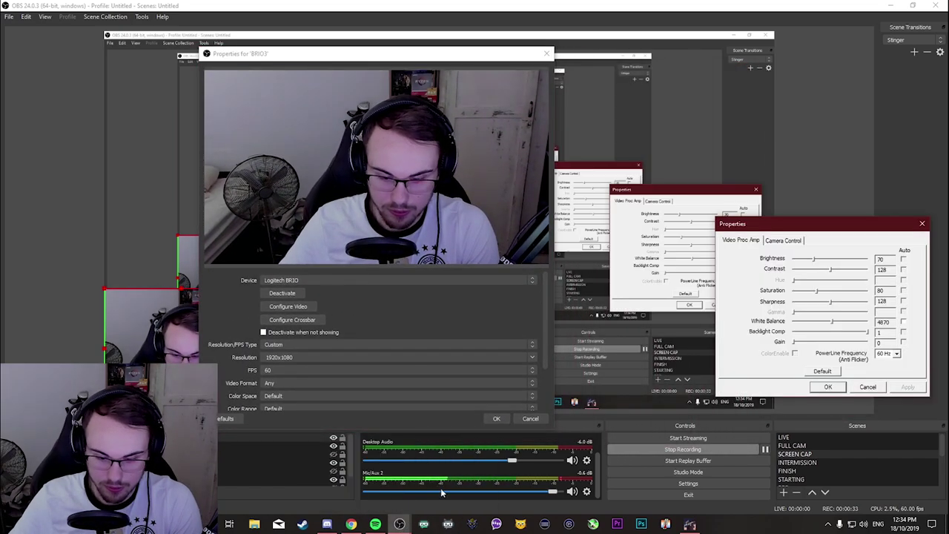
{"action": "left_click_drag", "start_coordinate": [779, 231], "coordinate": [627, 115]}
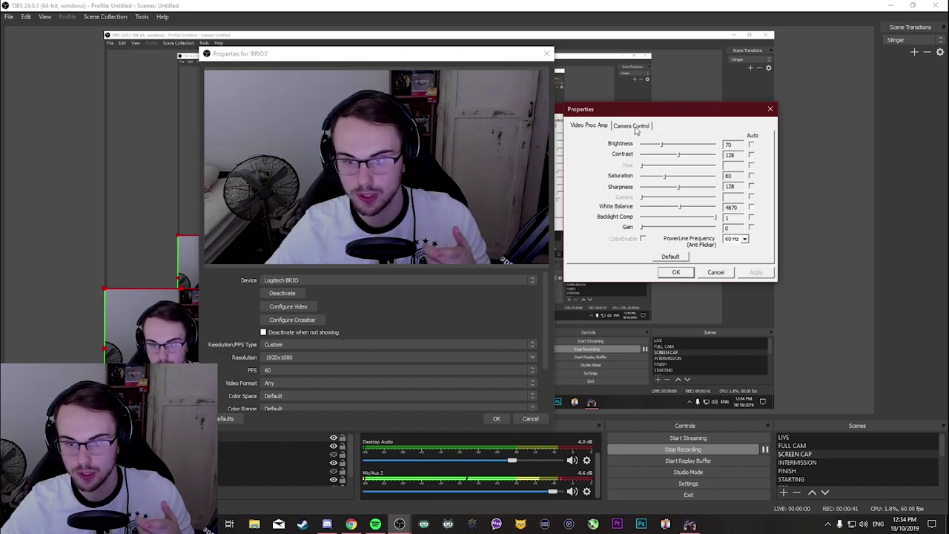
{"action": "left_click", "coordinate": [634, 127]}
{"action": "left_click_drag", "start_coordinate": [699, 115], "coordinate": [689, 93]}
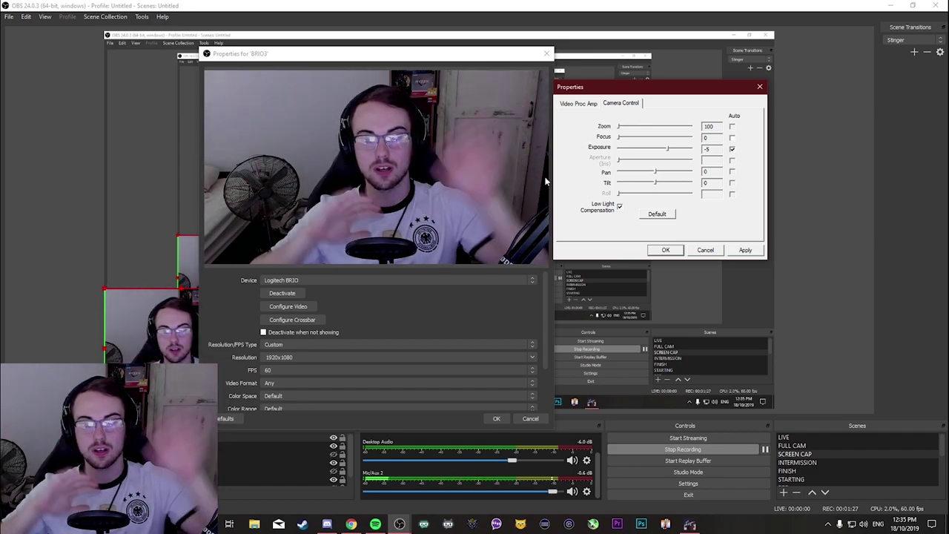
- Uncheck Low Light Compensation for the Logitech BRIO, leaving exposure at -5 on auto
{"action": "left_click", "coordinate": [620, 209]}
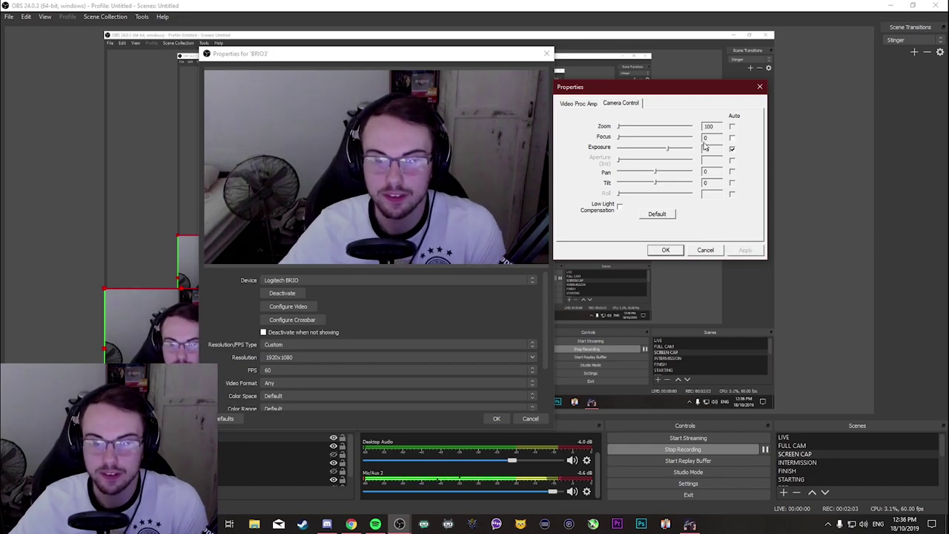
- On the Video Proc Amp tab, set the BRIO's manual white balance from 4870 to 5550
{"action": "left_click", "coordinate": [579, 103]}
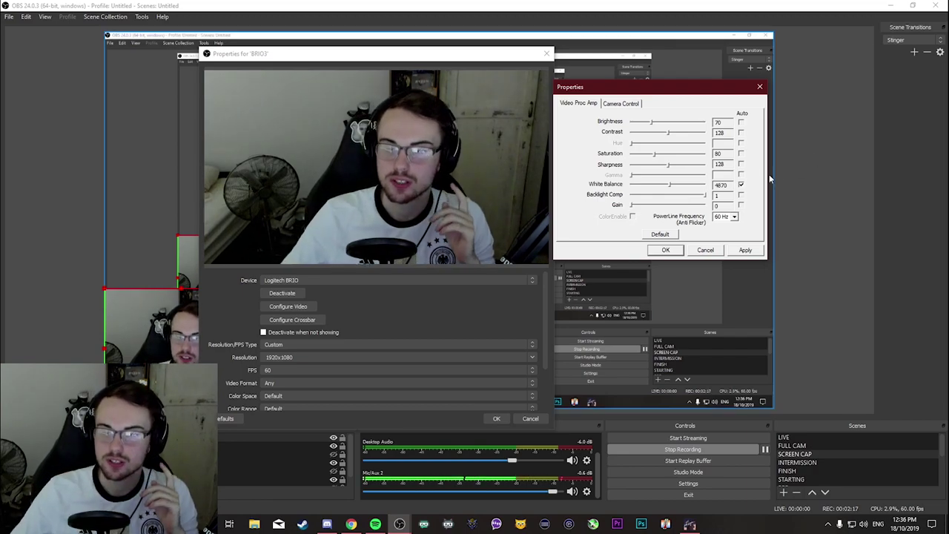
{"action": "left_click_drag", "start_coordinate": [669, 191], "coordinate": [670, 188]}
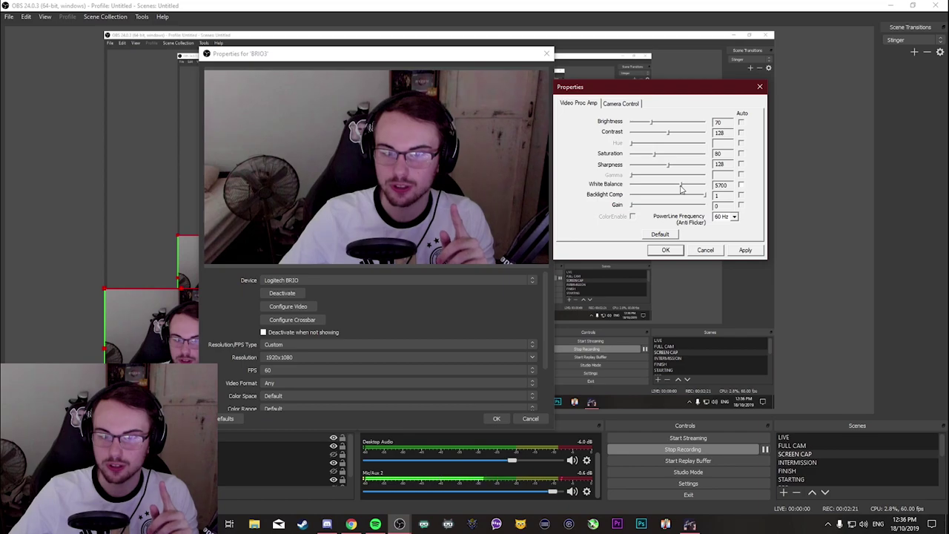
{"action": "left_click_drag", "start_coordinate": [677, 189], "coordinate": [675, 189]}
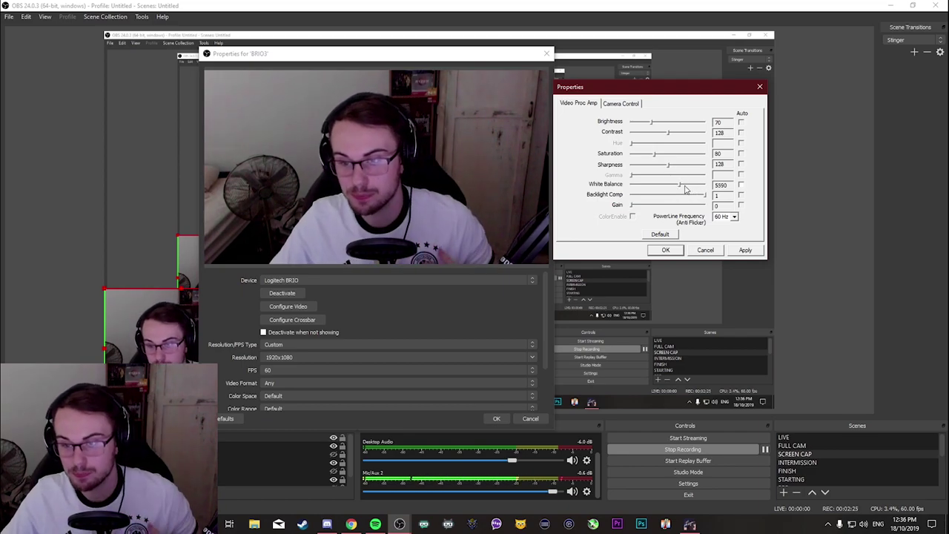
{"action": "left_click_drag", "start_coordinate": [679, 188], "coordinate": [676, 188]}
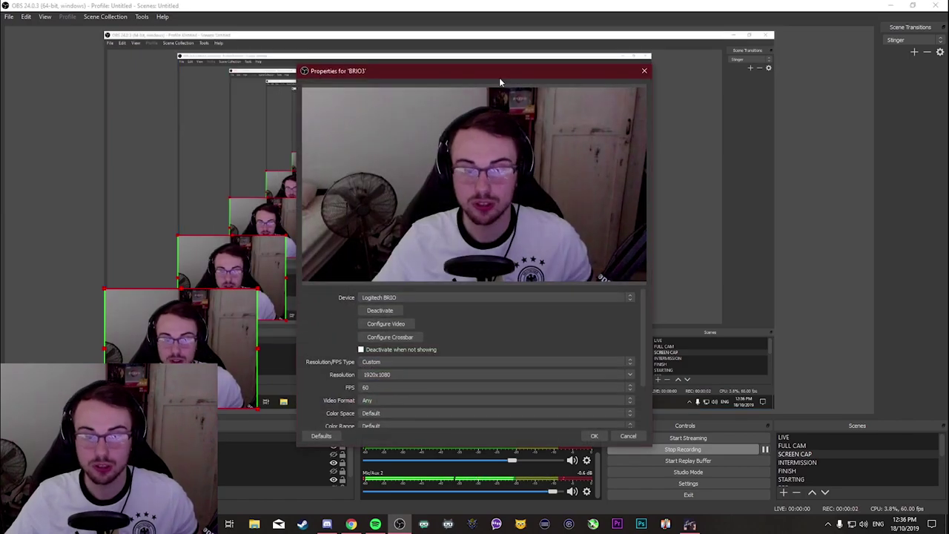
- Set white balance to 5150, confirm the Video Proc Amp dialog, and reposition the BRIO3 Properties window
{"action": "left_click_drag", "start_coordinate": [504, 69], "coordinate": [713, 76]}
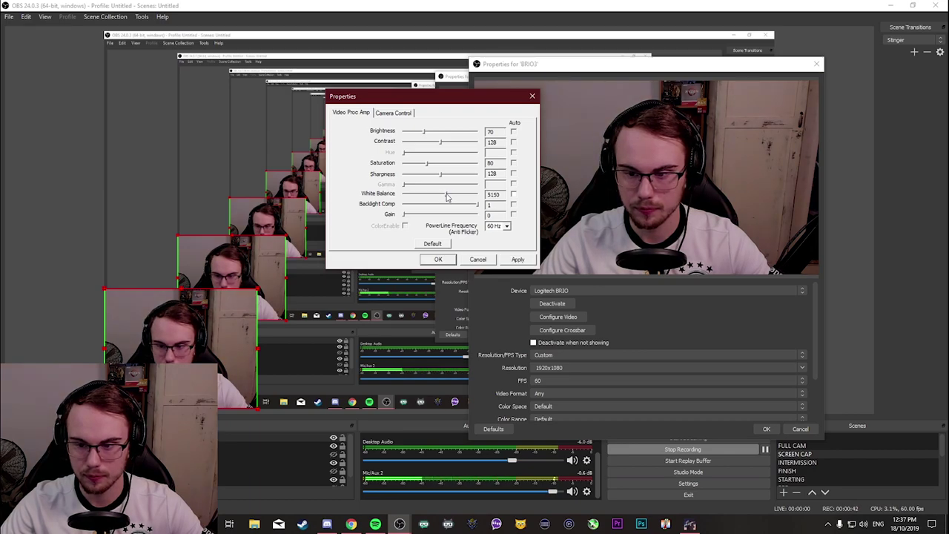
{"action": "left_click", "coordinate": [438, 259]}
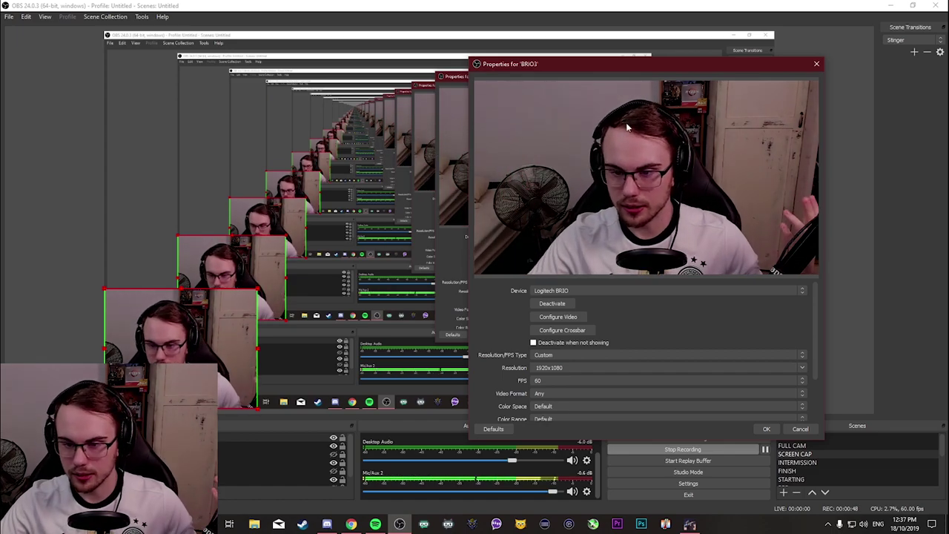
{"action": "left_click_drag", "start_coordinate": [703, 65], "coordinate": [587, 104]}
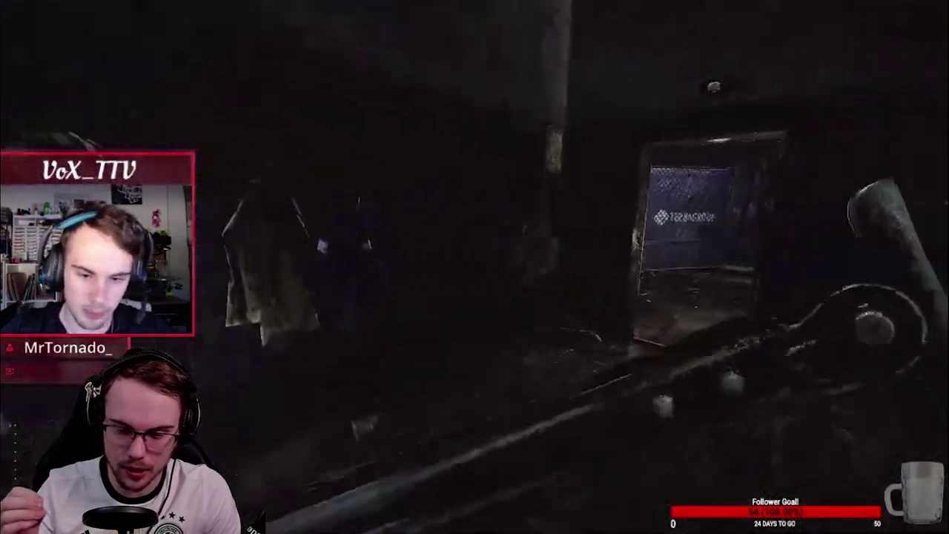
- Let the old Escape from Tarkov stream clip play through the tunnel firefight to its end
{"action": "key", "text": "w"}
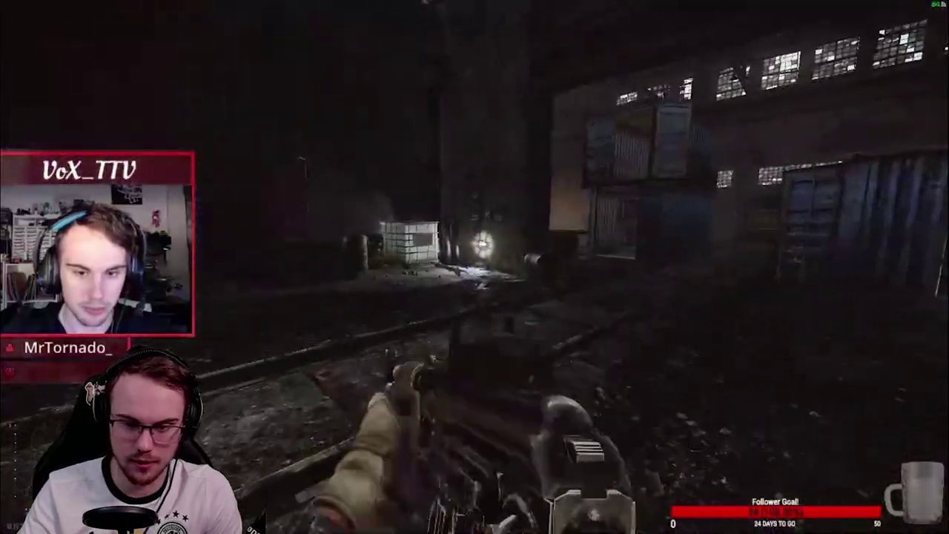
{"action": "key", "text": "w"}
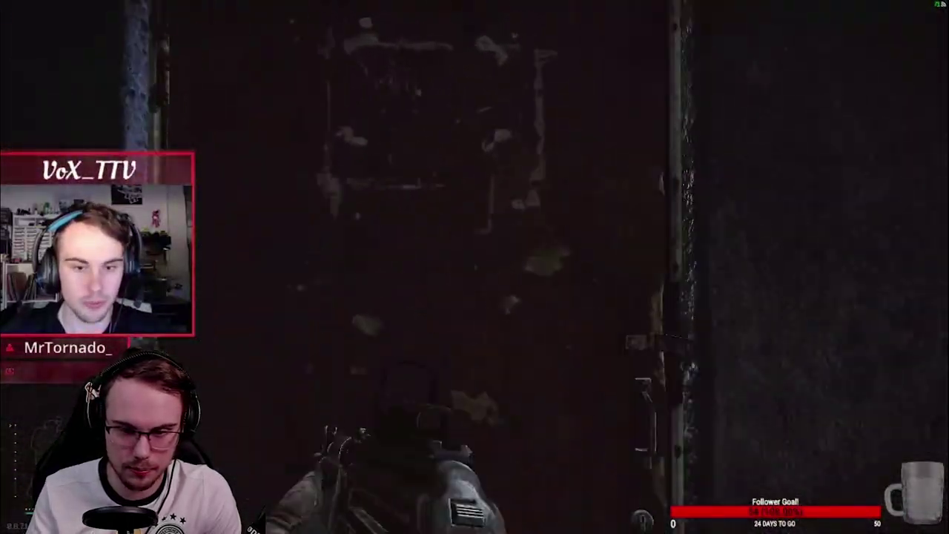
{"action": "key", "text": "w"}
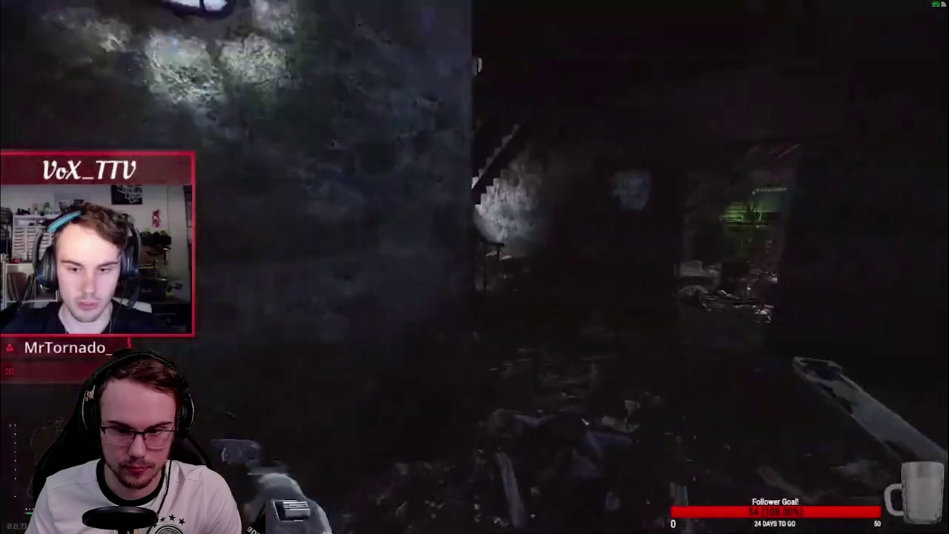
{"action": "key", "text": "w"}
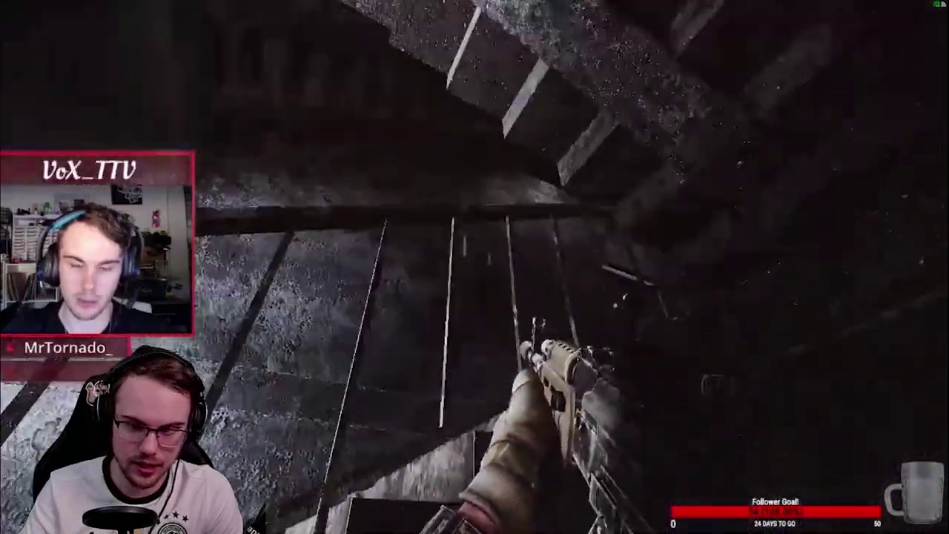
{"action": "key", "text": "w"}
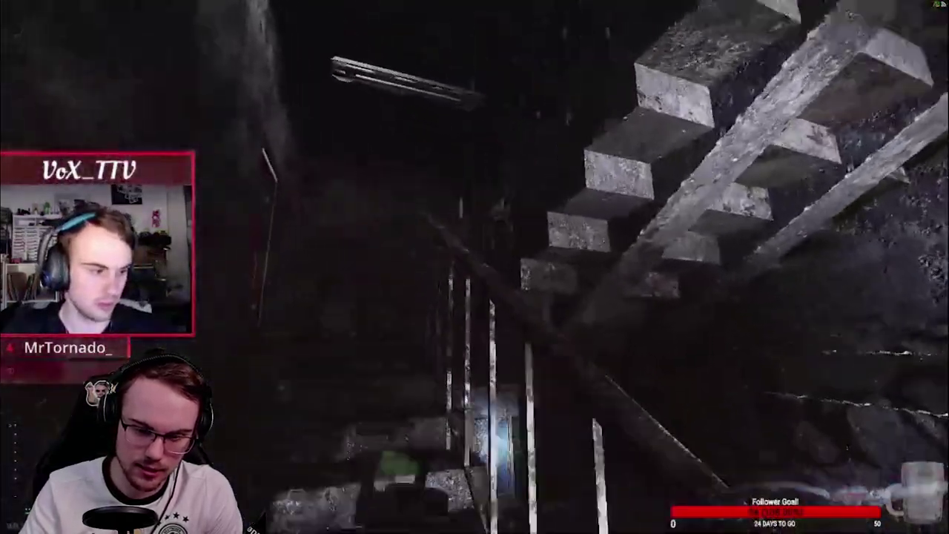
{"action": "key", "text": "w"}
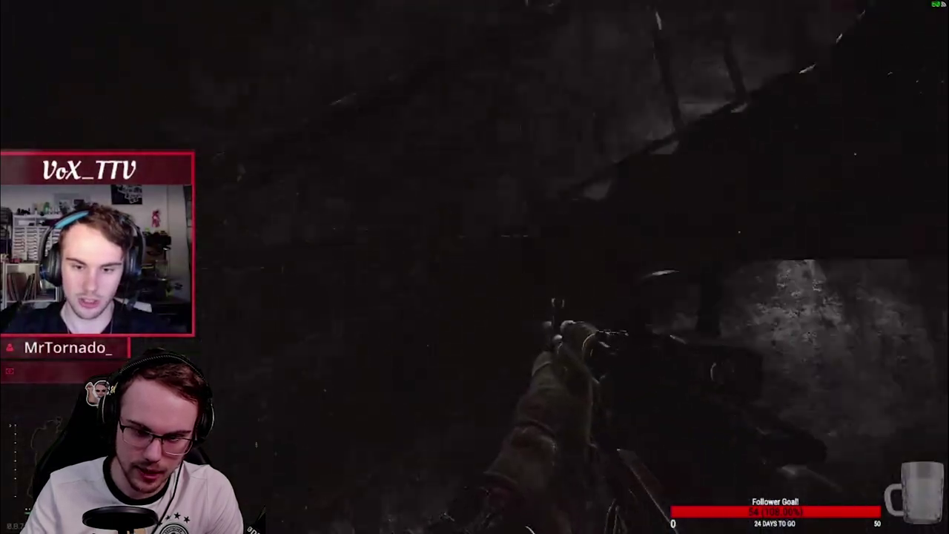
{"action": "key", "text": "w"}
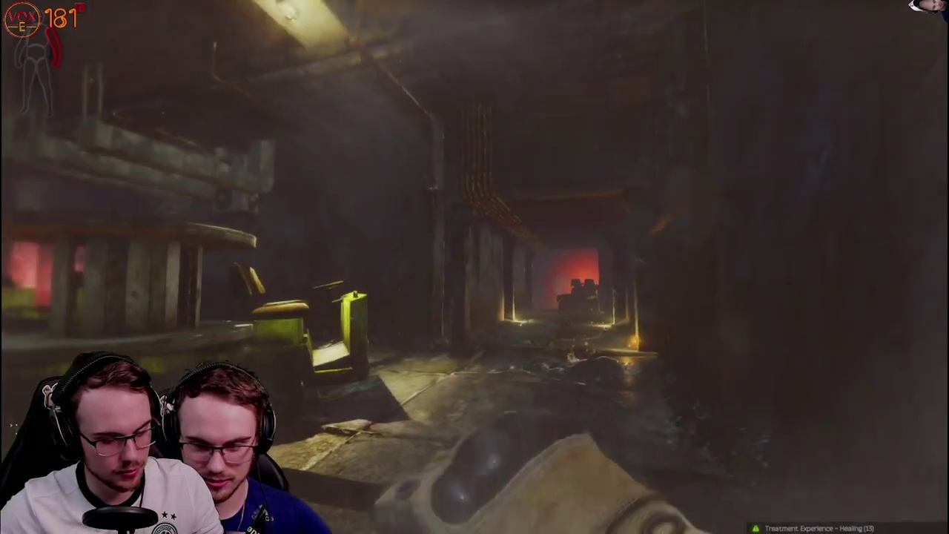
- Skip ahead in the new Tarkov stream clip to the warehouse with the cable spool
{"action": "key", "text": "Right"}
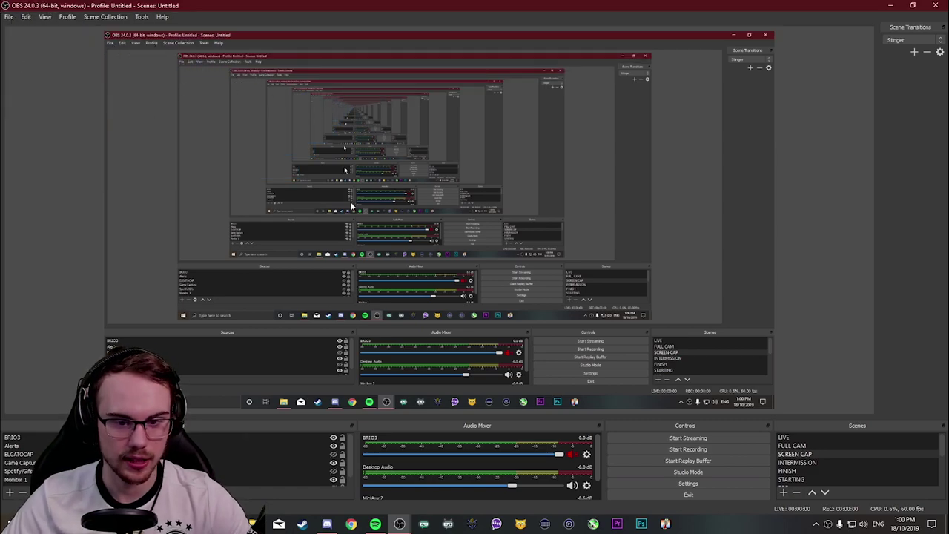
- Move the Settings window right and view the Output streaming settings: x264, CBR 7500 Kbps, 1704x960
{"action": "left_click_drag", "start_coordinate": [373, 74], "coordinate": [420, 71]}
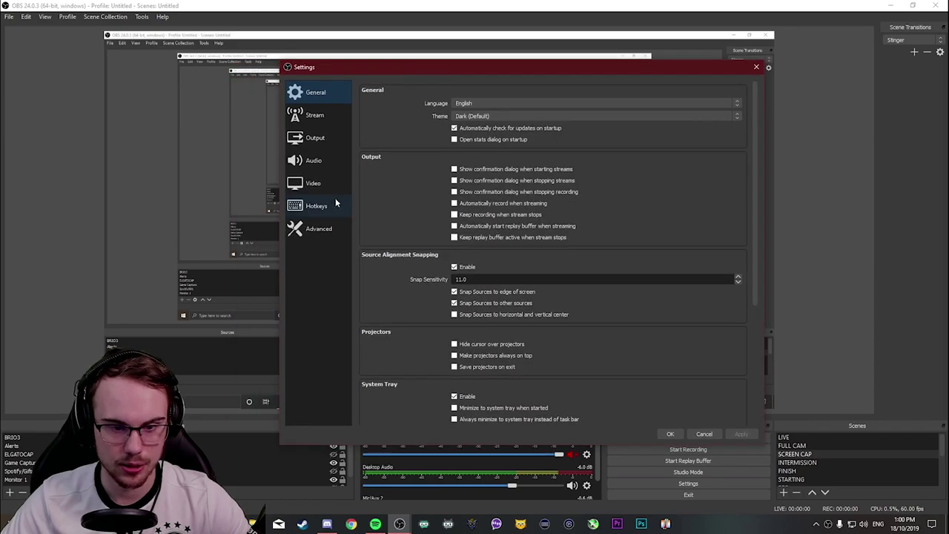
{"action": "left_click", "coordinate": [326, 140]}
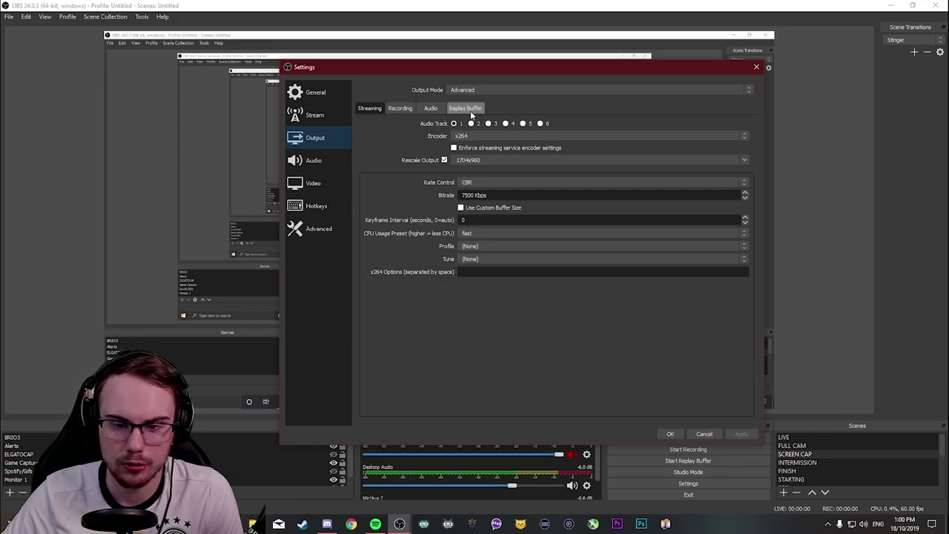
- Keep Output Mode on Advanced and select x264 as the streaming encoder
{"action": "left_click", "coordinate": [506, 90]}
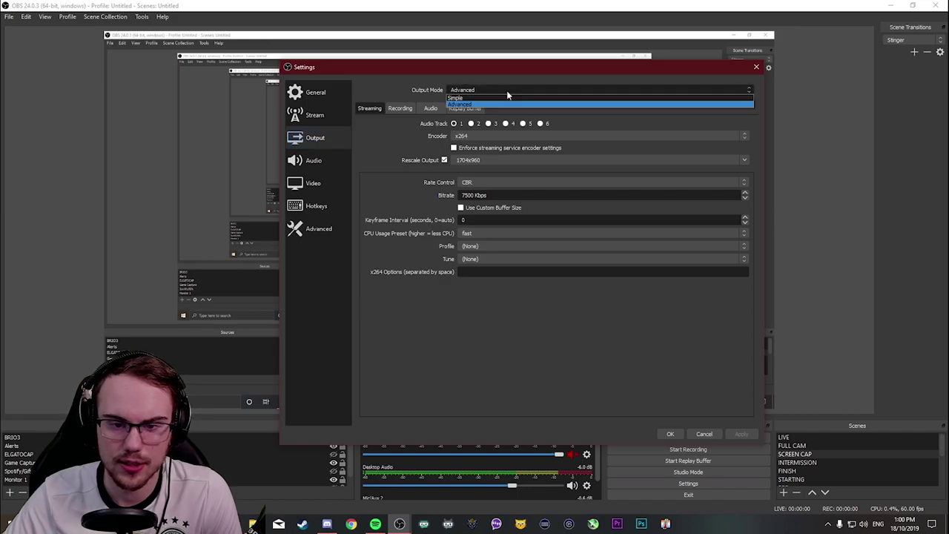
{"action": "left_click", "coordinate": [462, 103]}
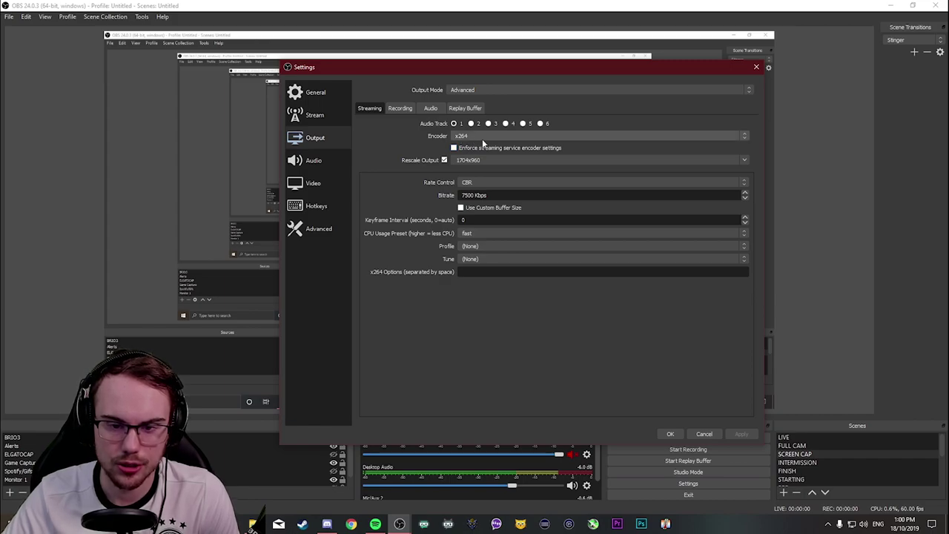
{"action": "left_click", "coordinate": [488, 134]}
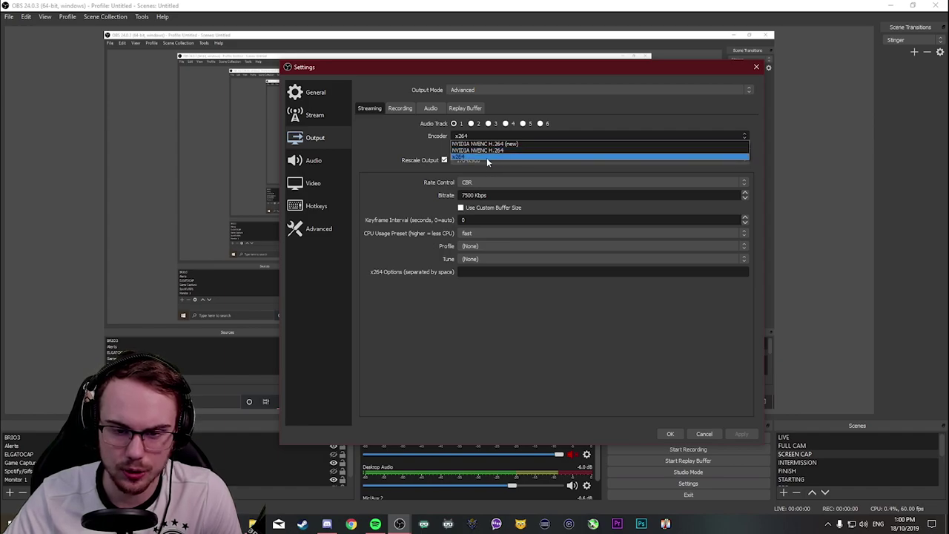
{"action": "left_click", "coordinate": [486, 157]}
{"action": "left_click", "coordinate": [493, 134]}
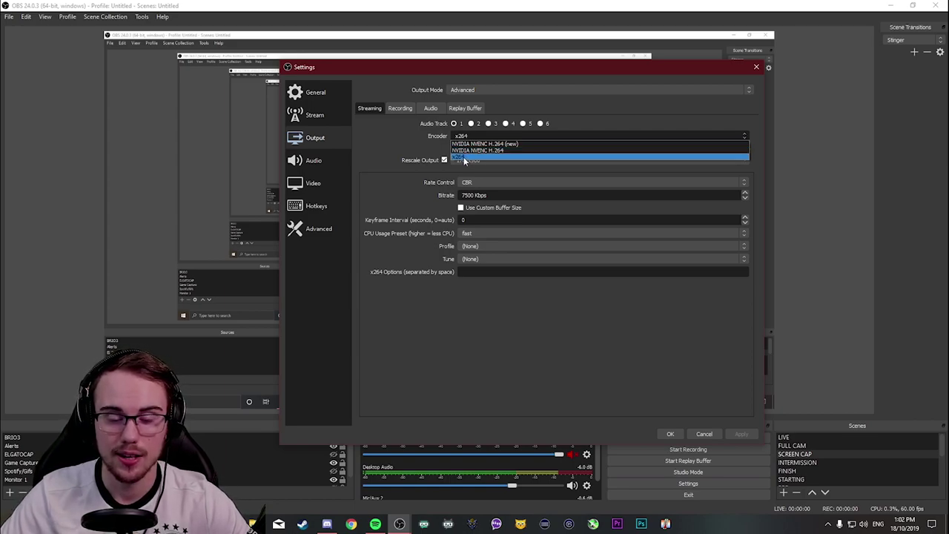
{"action": "left_click", "coordinate": [464, 157]}
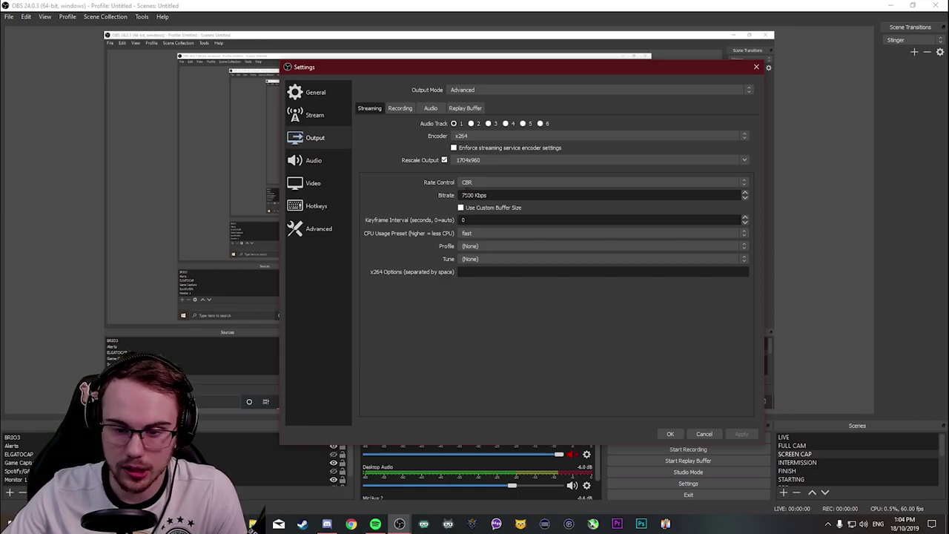
- Edit the streaming bitrate field, deleting a digit and typing 3
{"action": "key", "text": "BackSpace"}
{"action": "type", "text": "3"}
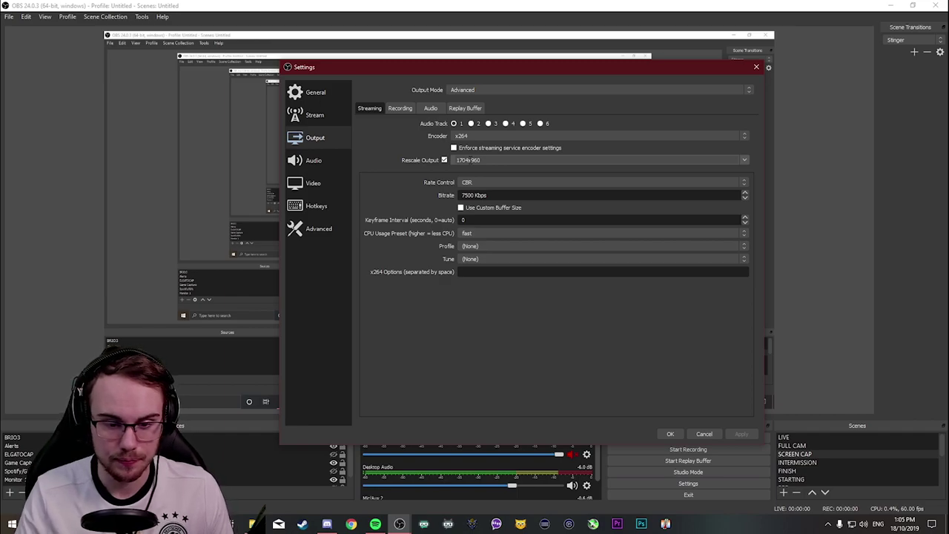
- Keep the fast CPU usage preset, then switch the streaming encoder to NVIDIA NVENC H.264
{"action": "left_click", "coordinate": [482, 234]}
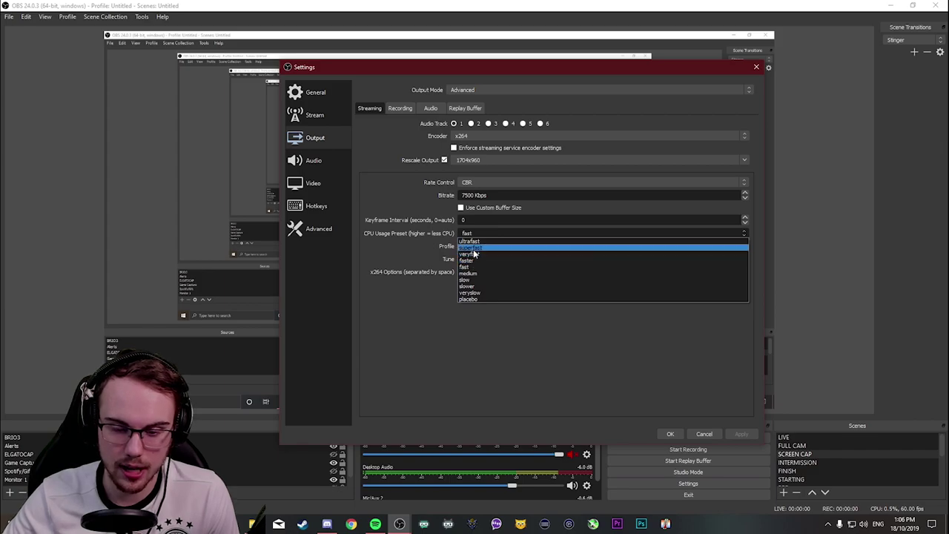
{"action": "left_click", "coordinate": [465, 268]}
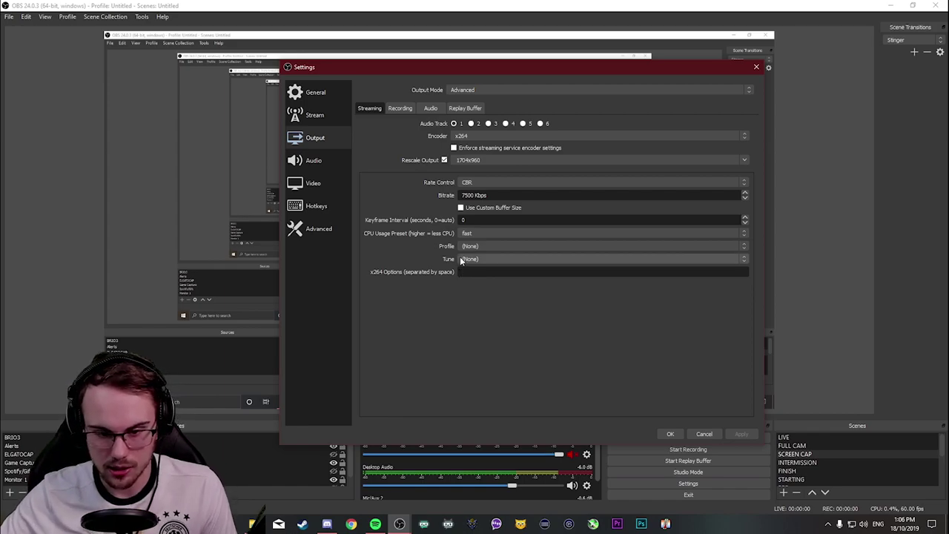
{"action": "left_click", "coordinate": [483, 232]}
{"action": "left_click", "coordinate": [483, 232]}
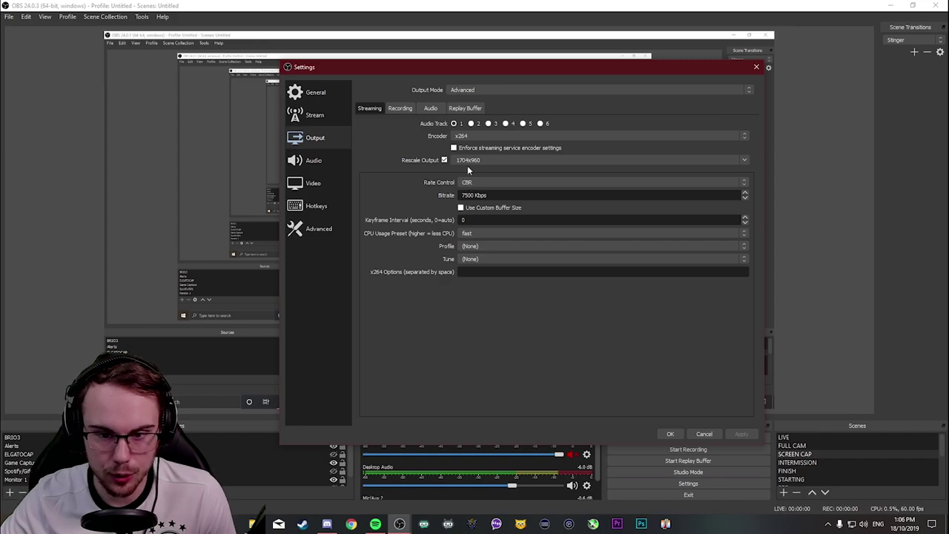
{"action": "left_click", "coordinate": [473, 137]}
{"action": "left_click", "coordinate": [467, 150]}
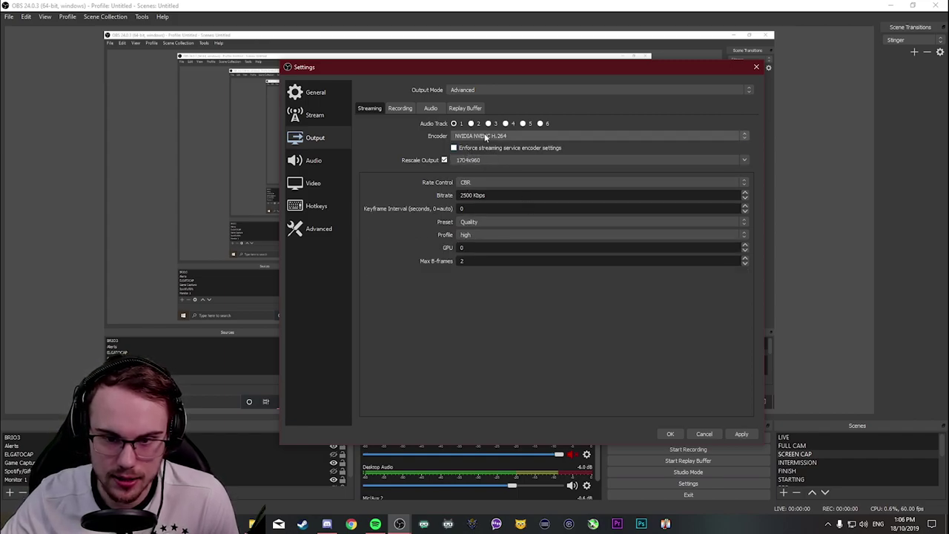
- Set the NVENC bitrate to 7500 with the Performance preset and apply
{"action": "left_click", "coordinate": [485, 137]}
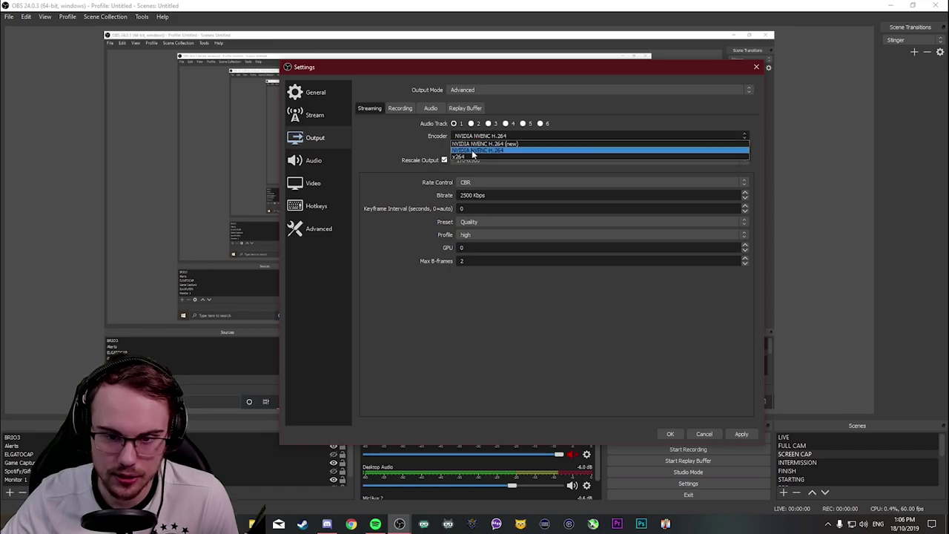
{"action": "left_click", "coordinate": [473, 151]}
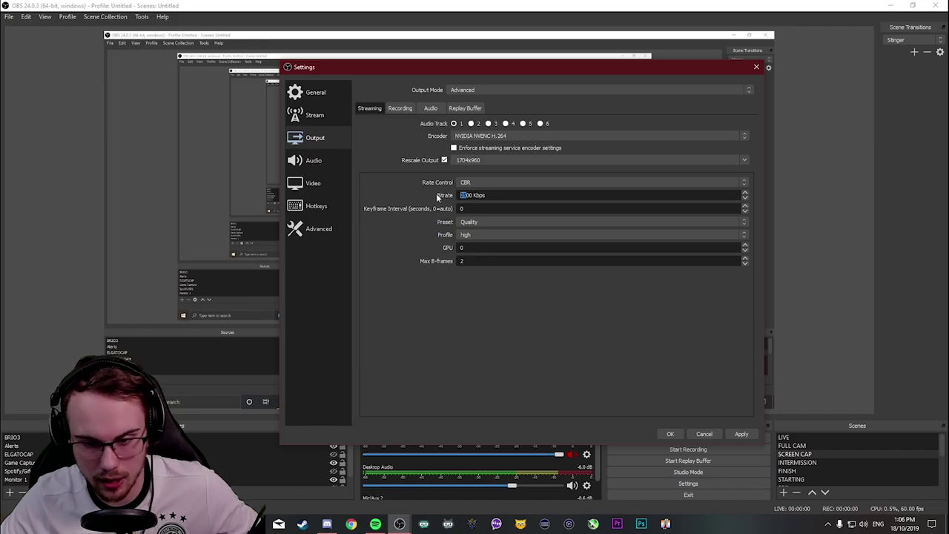
{"action": "type", "text": "7"}
{"action": "left_click", "coordinate": [481, 221]}
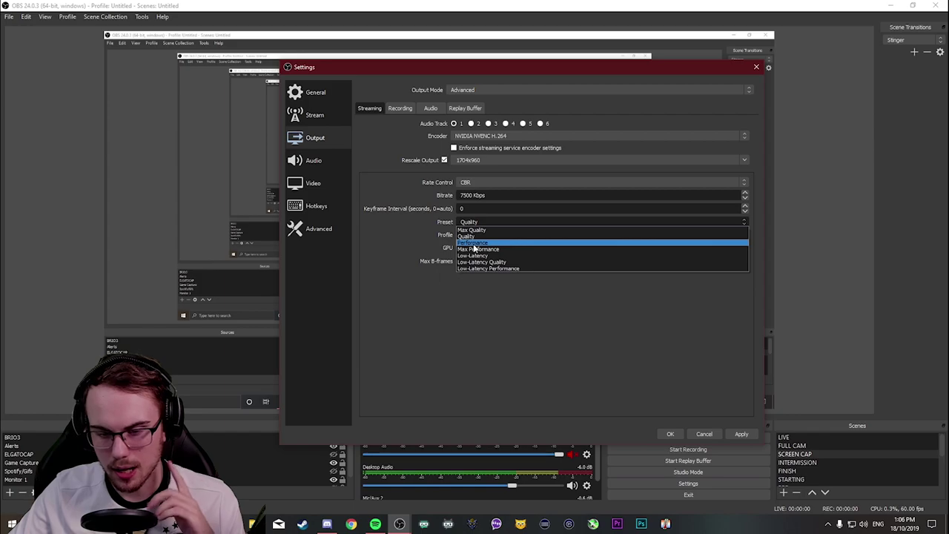
{"action": "left_click", "coordinate": [474, 244]}
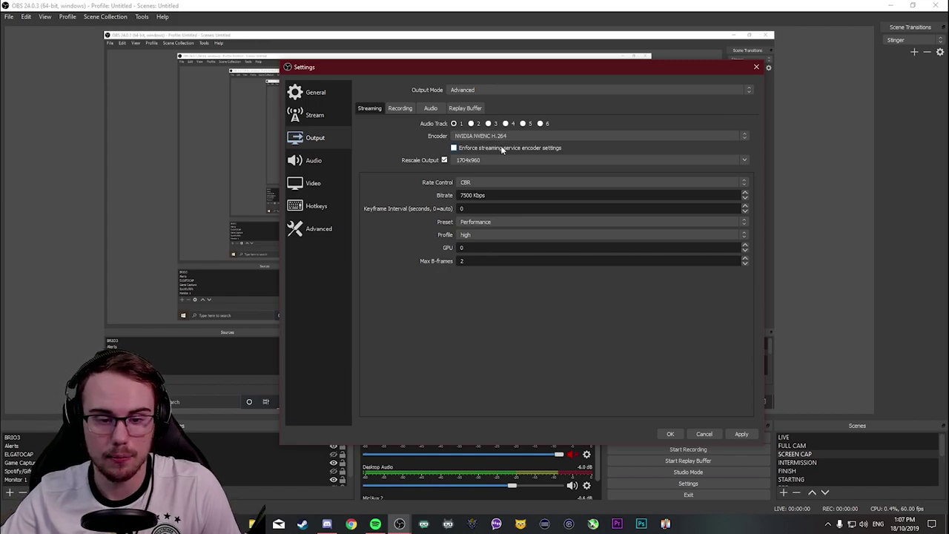
{"action": "left_click", "coordinate": [742, 437]}
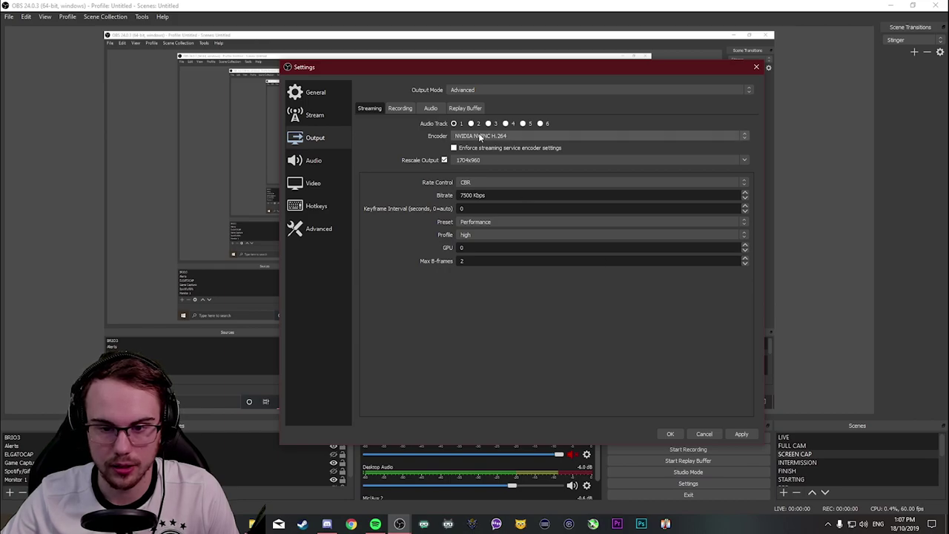
- Switch the streaming encoder back to x264, apply, and close Settings
{"action": "left_click", "coordinate": [482, 136]}
{"action": "left_click", "coordinate": [464, 158]}
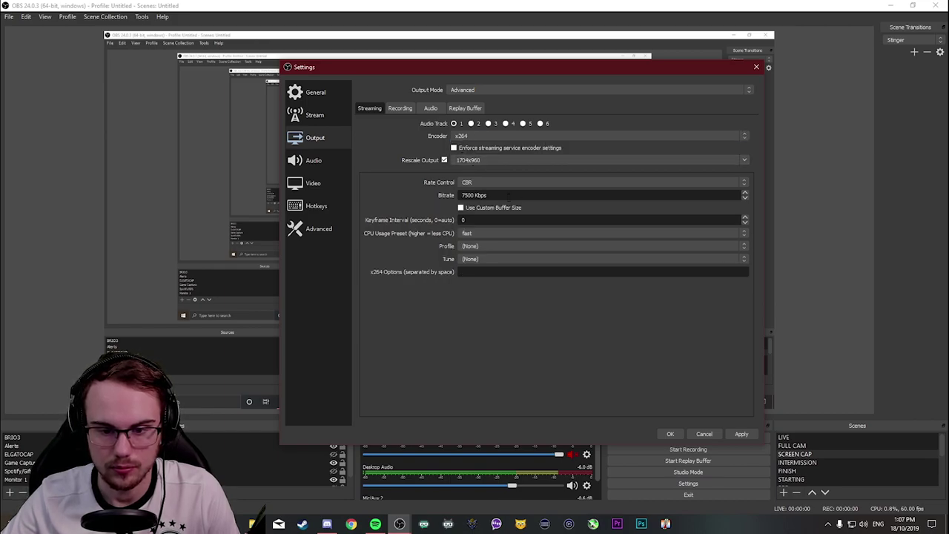
{"action": "left_click", "coordinate": [738, 435]}
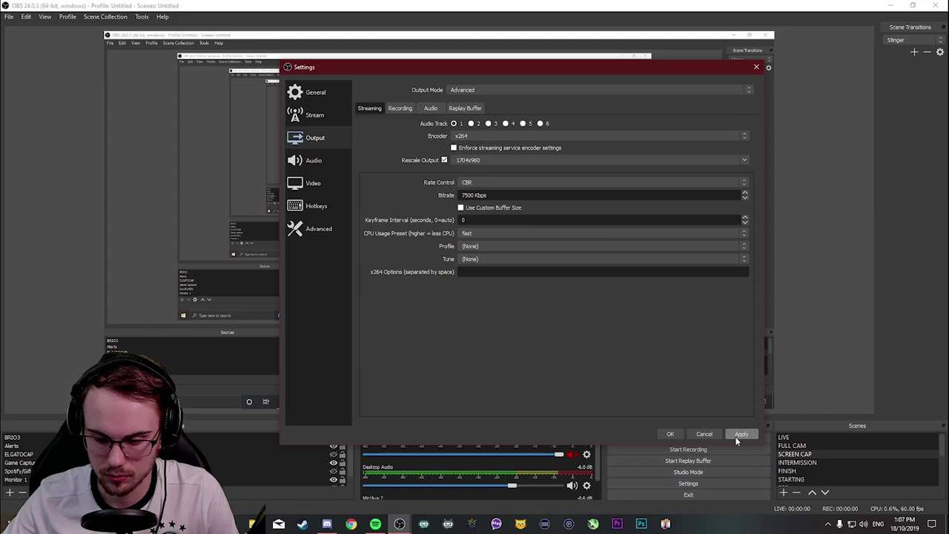
{"action": "left_click", "coordinate": [756, 67]}
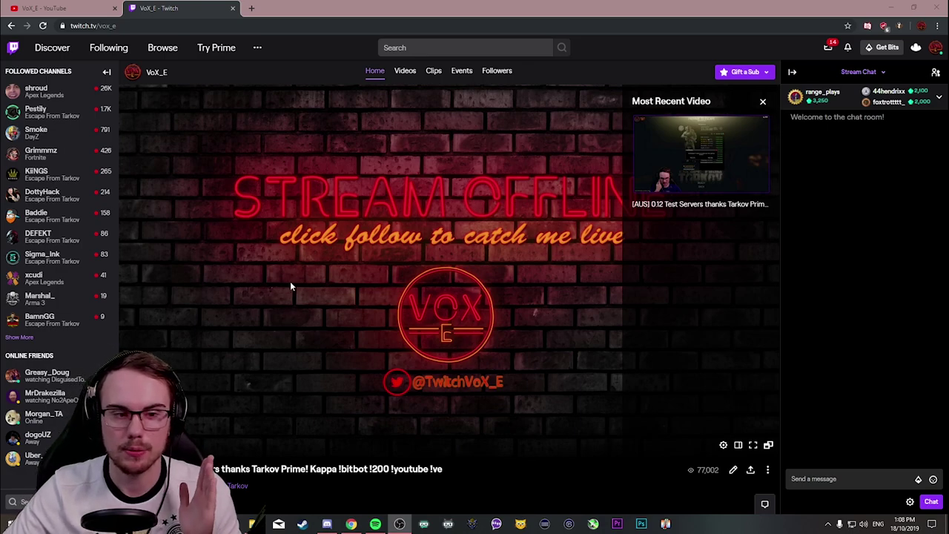
- Review the Twitch channel's neon-brick offline screen and About panels, then move to the YouTube channel tab
{"action": "scroll", "coordinate": [317, 278], "scroll_direction": "down", "scroll_amount": 2}
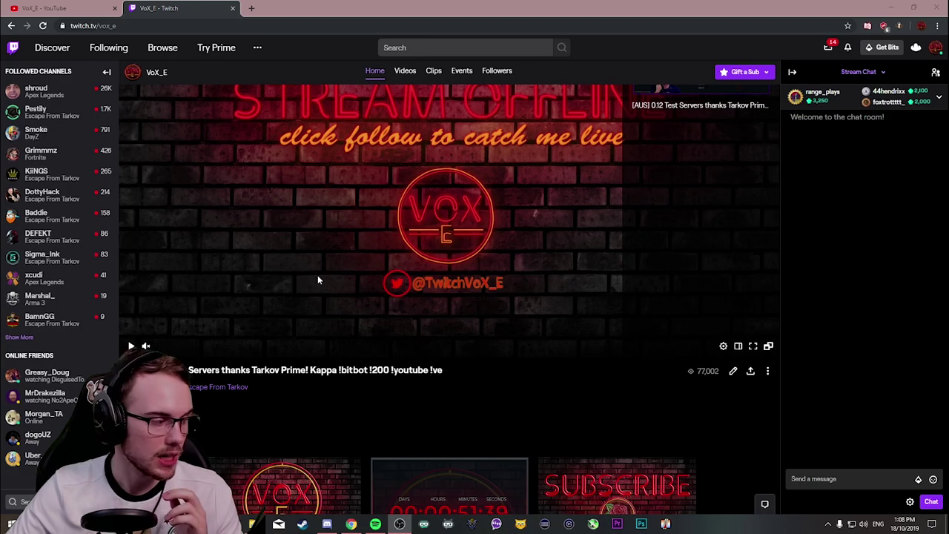
{"action": "scroll", "coordinate": [312, 276], "scroll_direction": "down", "scroll_amount": 6}
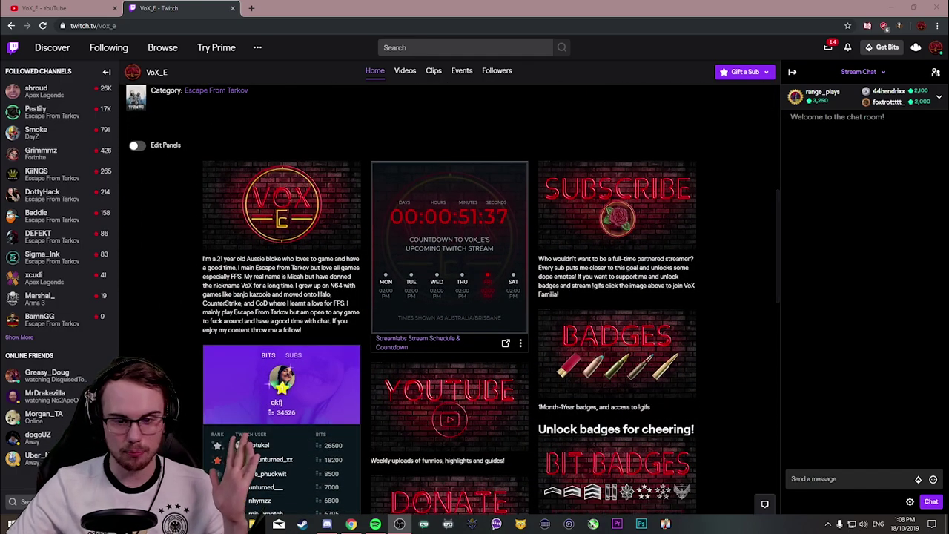
{"action": "scroll", "coordinate": [305, 269], "scroll_direction": "down", "scroll_amount": 1}
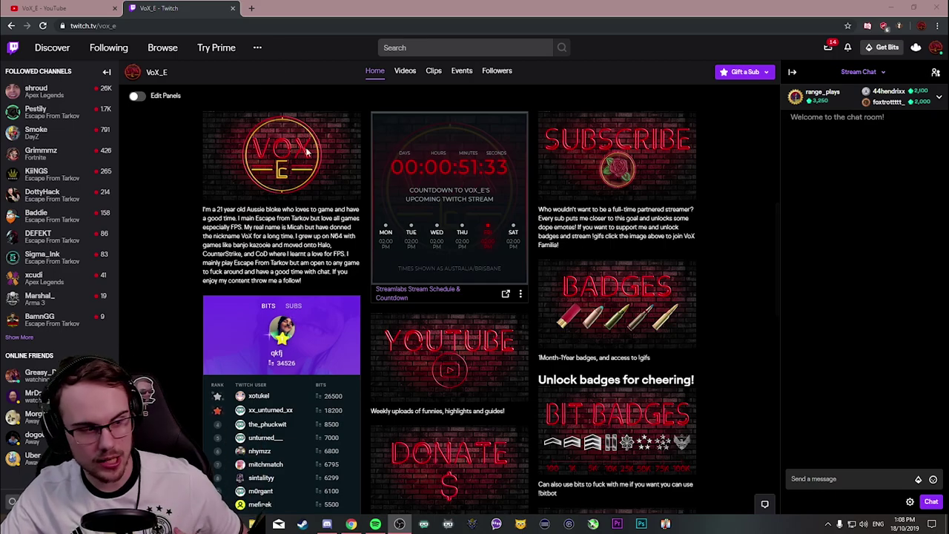
{"action": "scroll", "coordinate": [597, 261], "scroll_direction": "down", "scroll_amount": 3}
{"action": "scroll", "coordinate": [637, 268], "scroll_direction": "down", "scroll_amount": 9}
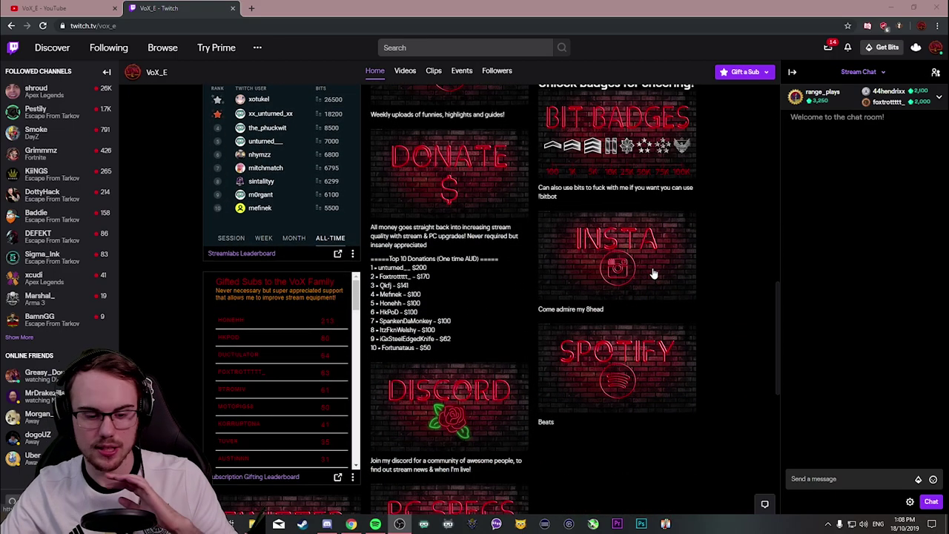
{"action": "scroll", "coordinate": [566, 230], "scroll_direction": "up", "scroll_amount": 5}
{"action": "key", "text": "ctrl+Tab"}
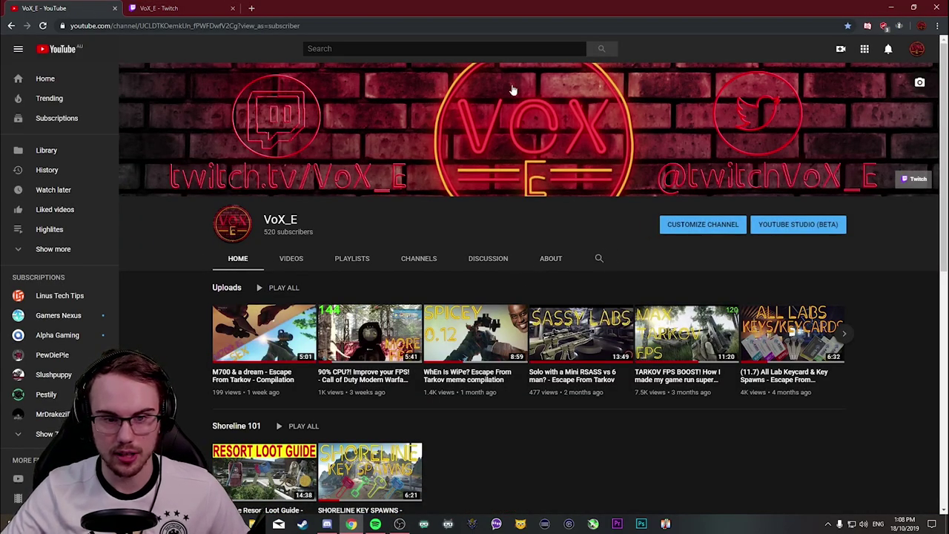
{"action": "left_click", "coordinate": [489, 259]}
{"action": "scroll", "coordinate": [432, 306], "scroll_direction": "down", "scroll_amount": 2}
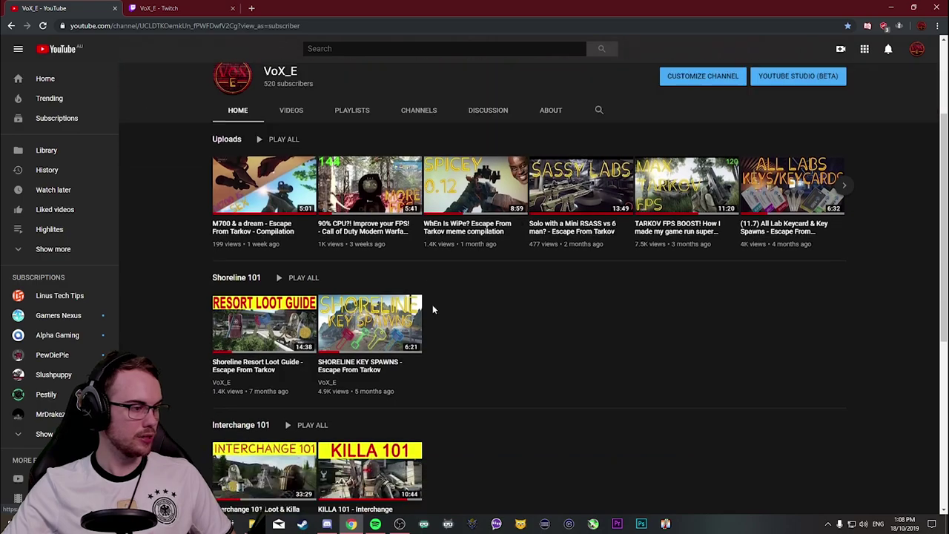
{"action": "scroll", "coordinate": [466, 309], "scroll_direction": "down", "scroll_amount": 3}
{"action": "scroll", "coordinate": [483, 310], "scroll_direction": "up", "scroll_amount": 4}
{"action": "scroll", "coordinate": [483, 310], "scroll_direction": "up", "scroll_amount": 1}
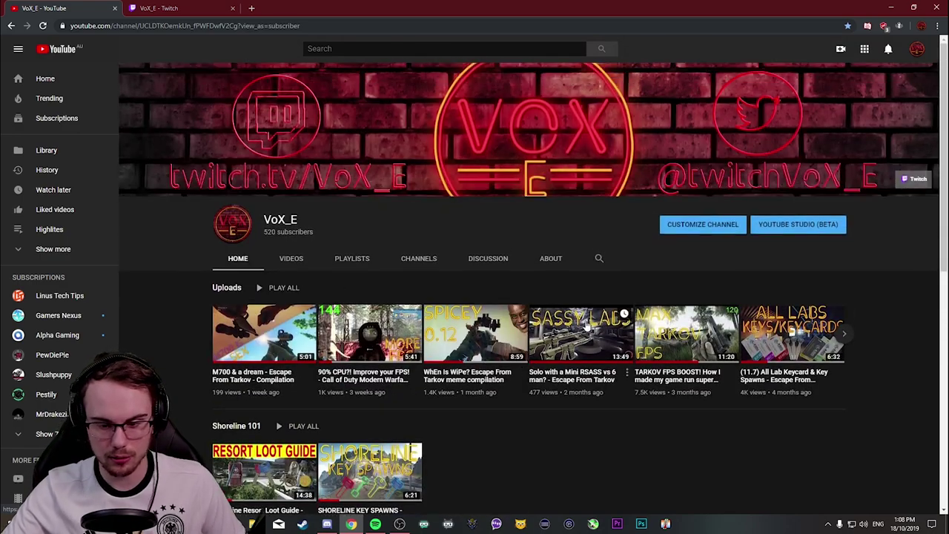
{"action": "left_click", "coordinate": [327, 524]}
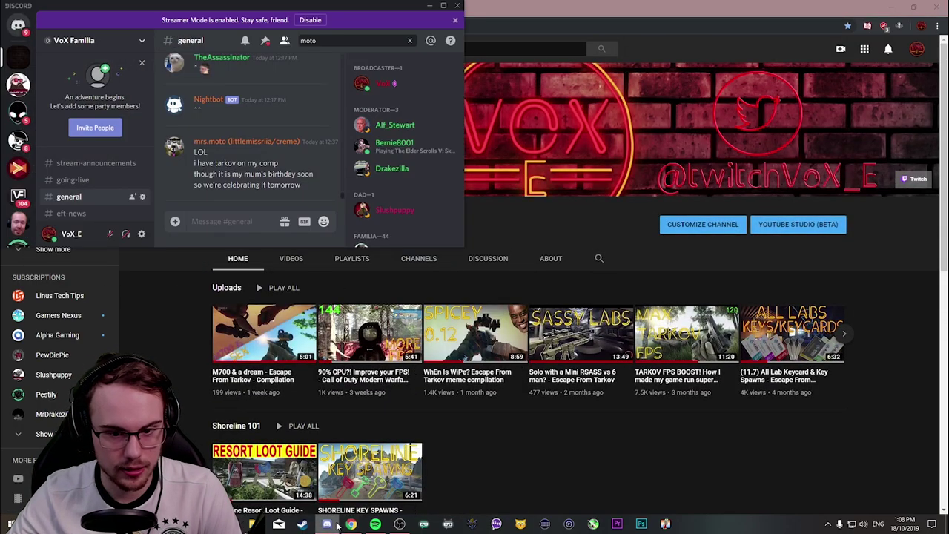
{"action": "left_click", "coordinate": [428, 12]}
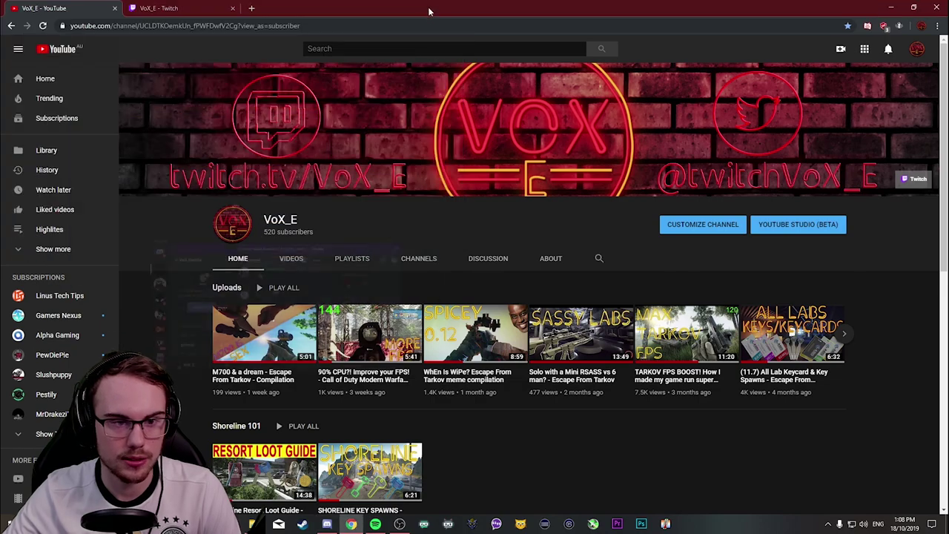
- In a new tab, go from the Twitter home feed to the streamer's brick-wall profile page
{"action": "left_click", "coordinate": [252, 8]}
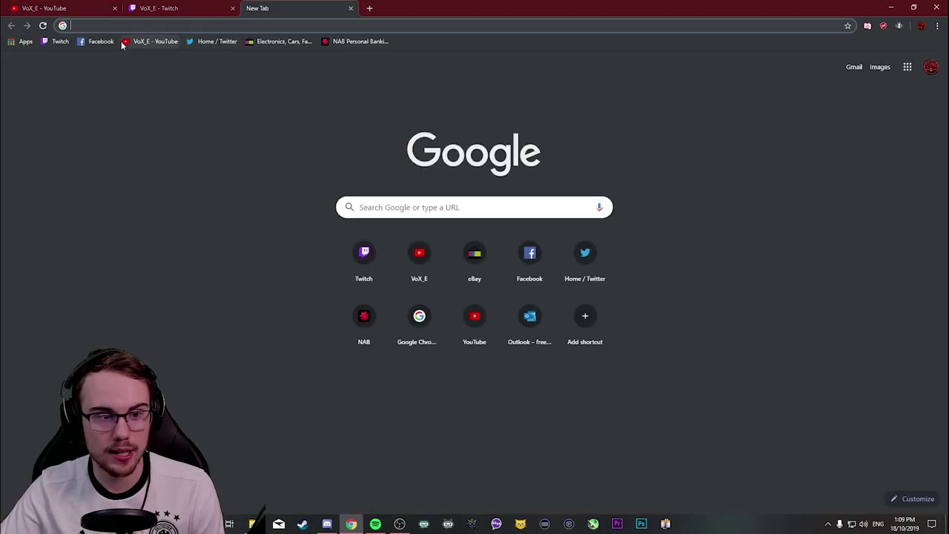
{"action": "left_click", "coordinate": [211, 41]}
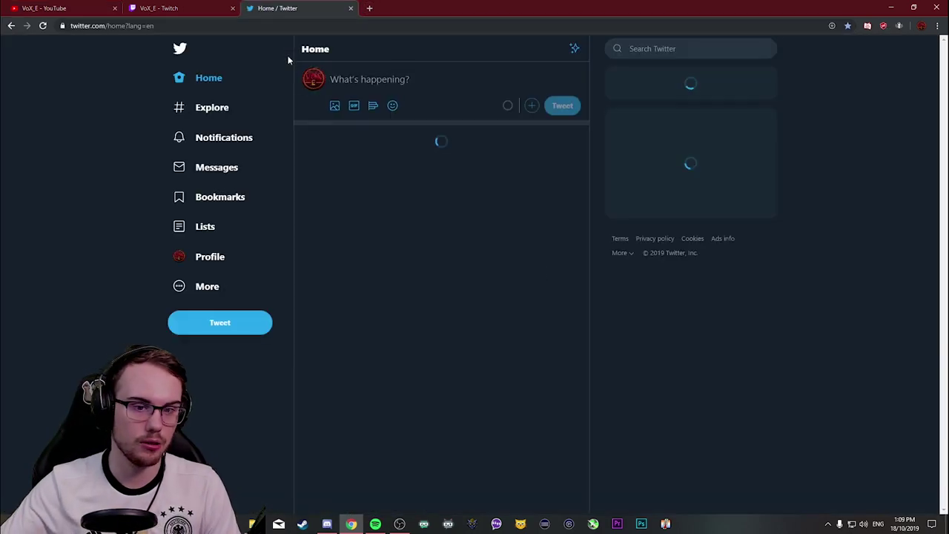
{"action": "left_click", "coordinate": [210, 257]}
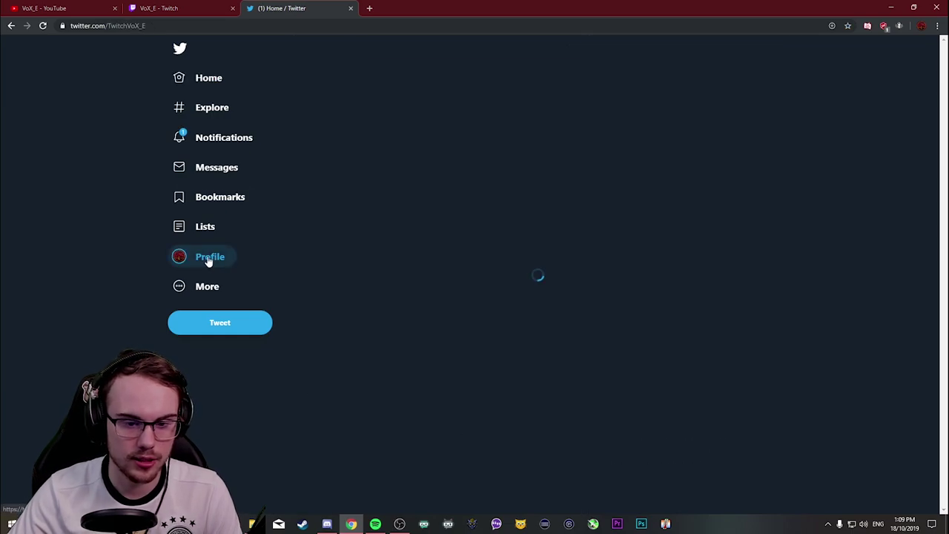